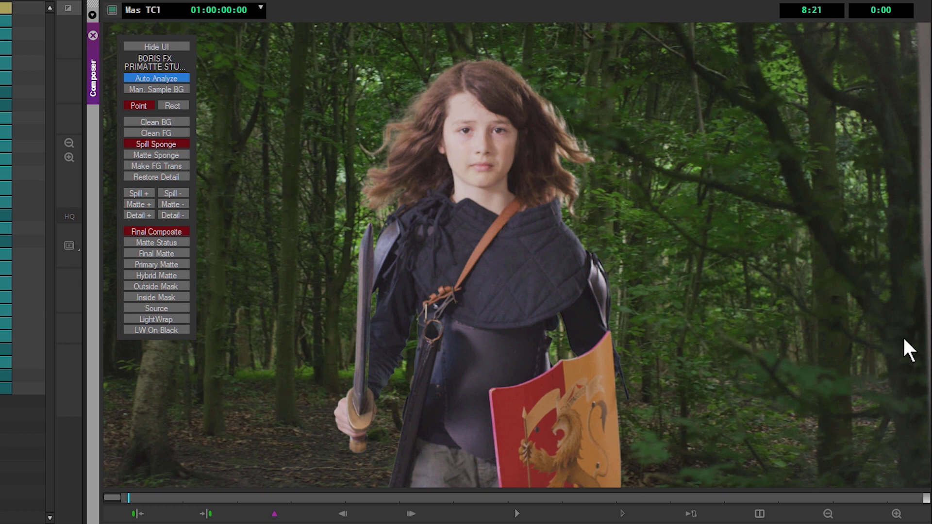
Step: Inspect the final matte at several points in the clip and compare it with the greenscreen source
{"action": "left_click", "coordinate": [149, 255]}
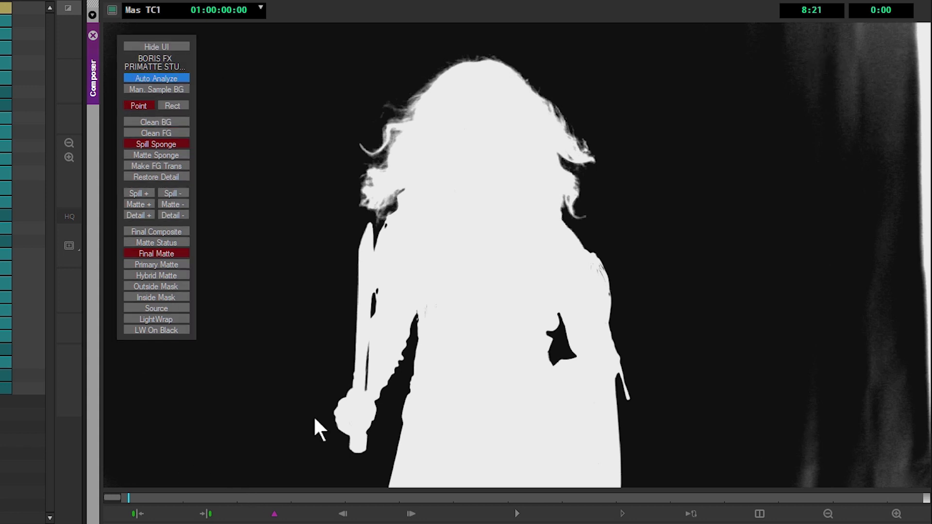
{"action": "left_click_drag", "start_coordinate": [538, 496], "coordinate": [728, 502]}
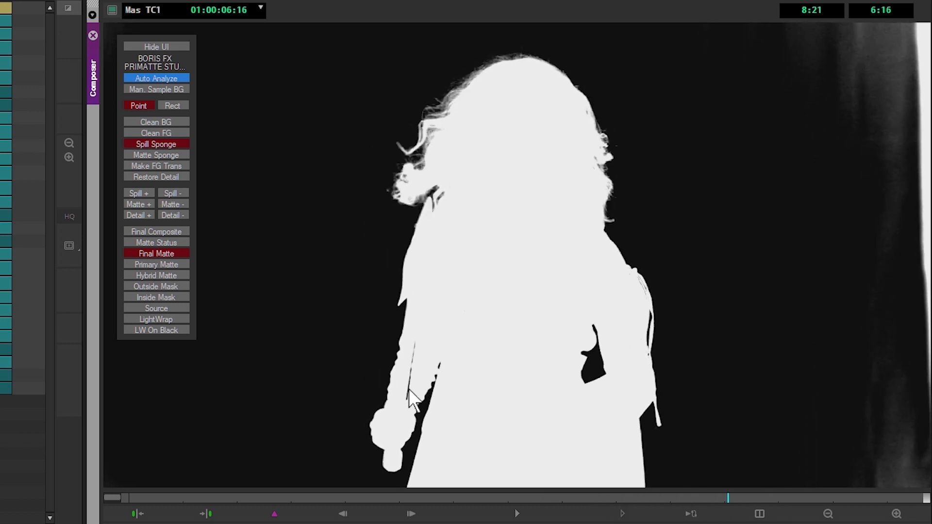
{"action": "left_click_drag", "start_coordinate": [499, 493], "coordinate": [291, 517]}
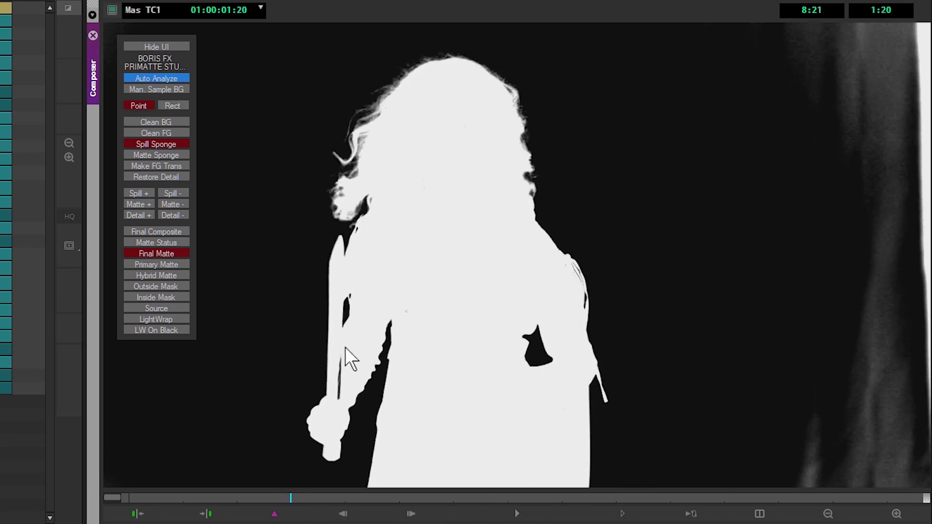
{"action": "left_click", "coordinate": [160, 308]}
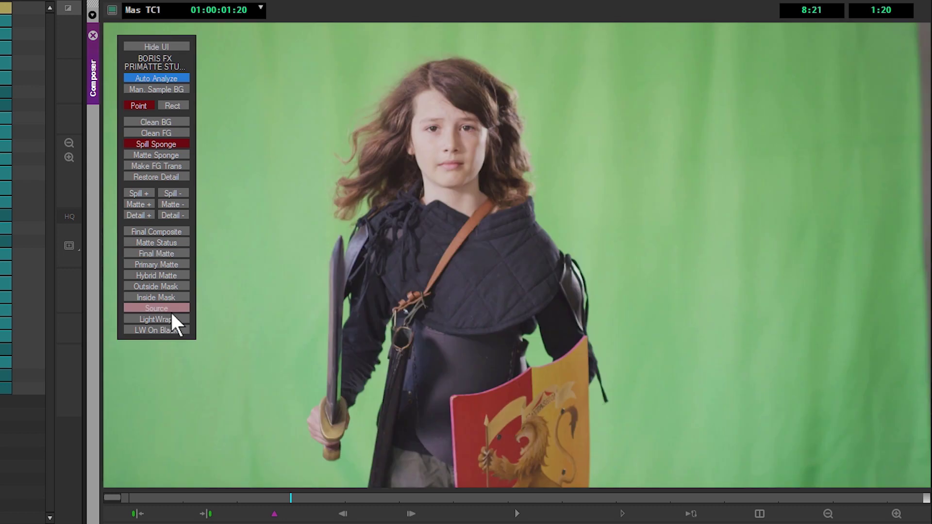
{"action": "left_click", "coordinate": [156, 253]}
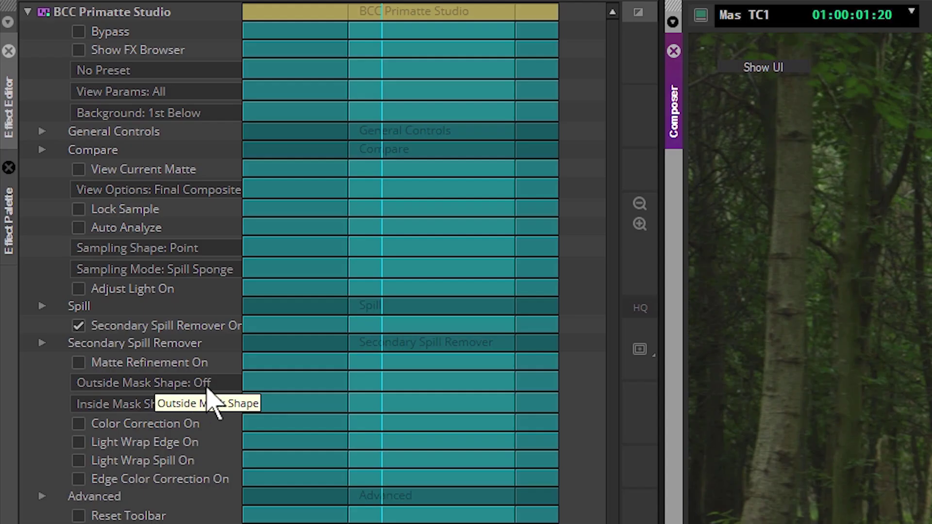
Step: Set the outside mask shape to Crop and pull its corners in around the figure, checking the crop across the clip
{"action": "left_click", "coordinate": [218, 388]}
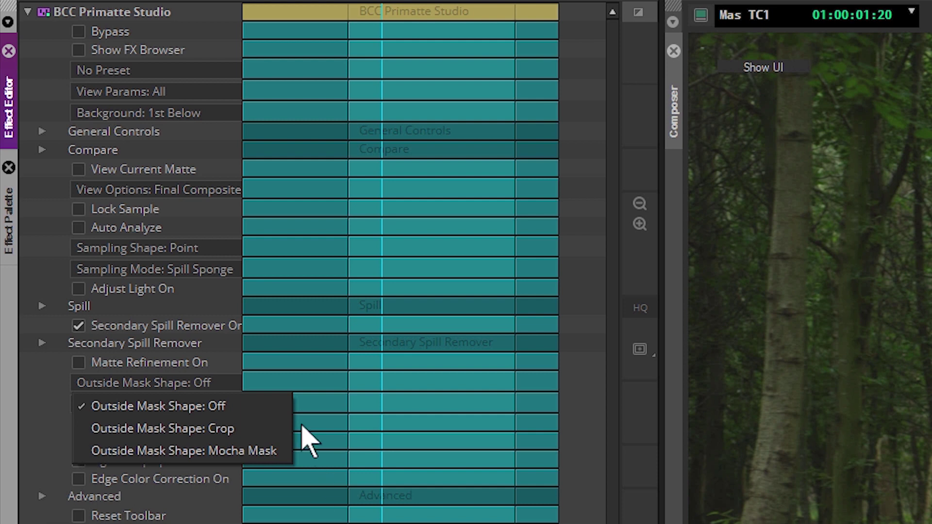
{"action": "left_click", "coordinate": [221, 434]}
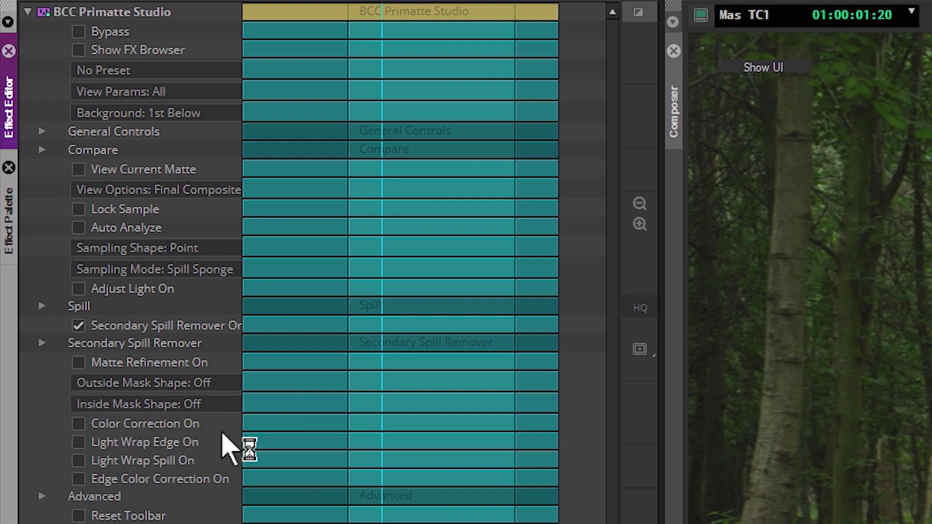
{"action": "left_click_drag", "start_coordinate": [374, 33], "coordinate": [432, 57]}
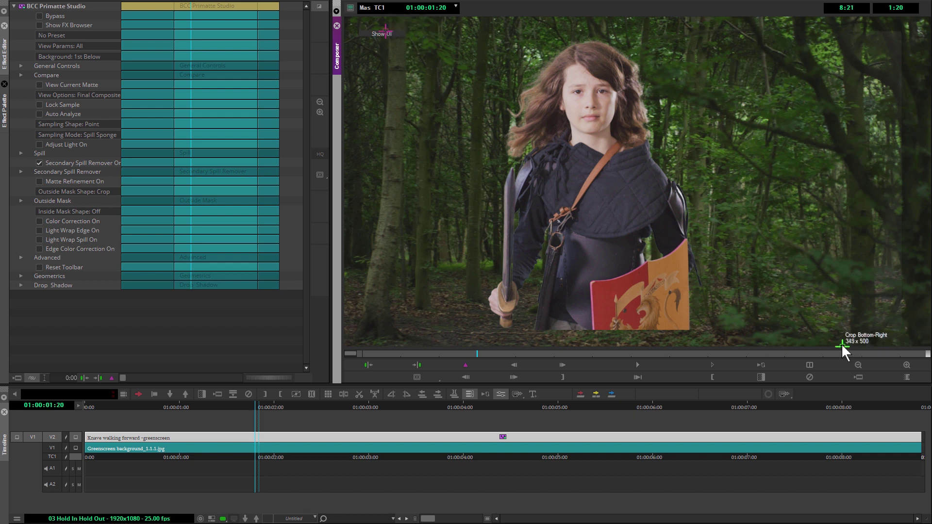
{"action": "left_click_drag", "start_coordinate": [843, 345], "coordinate": [782, 357]}
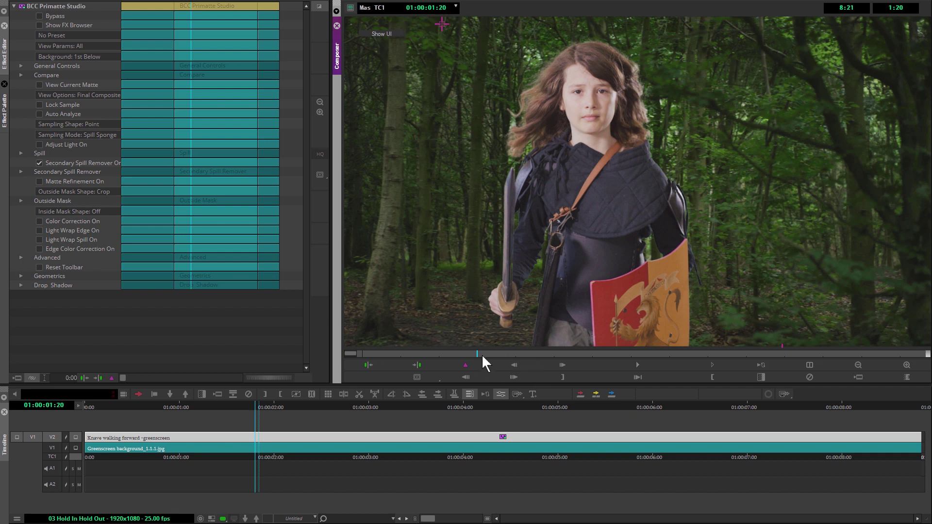
{"action": "left_click_drag", "start_coordinate": [482, 355], "coordinate": [848, 349]}
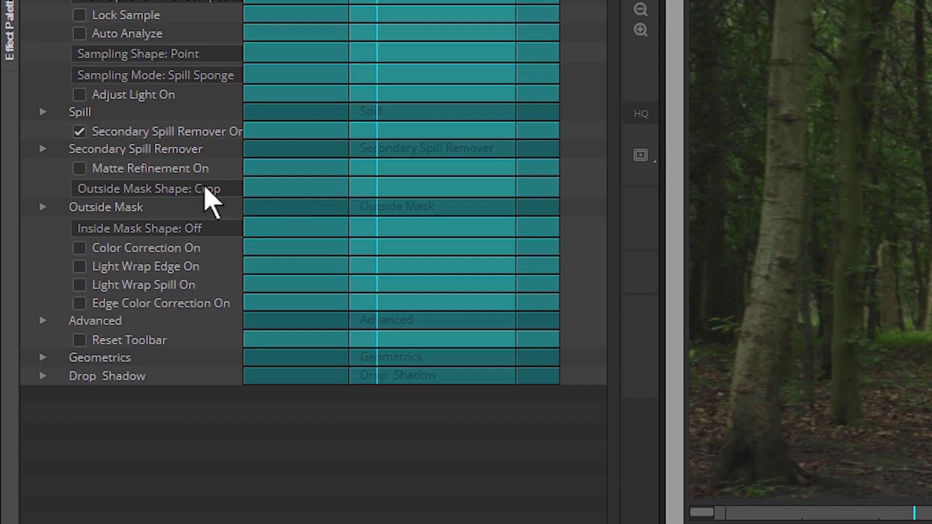
Step: Switch the outside mask shape to Mocha Mask and launch Mocha from the Outside Mask settings
{"action": "left_click", "coordinate": [100, 193]}
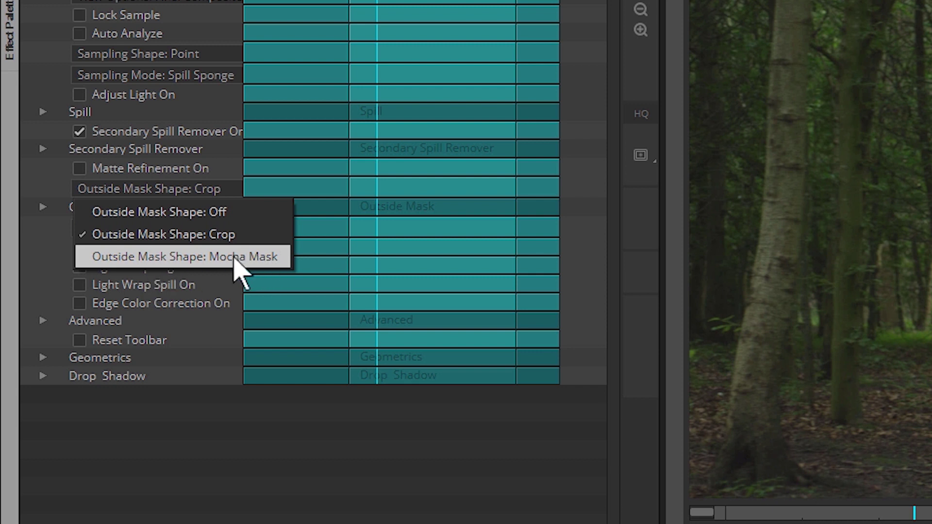
{"action": "left_click", "coordinate": [272, 258]}
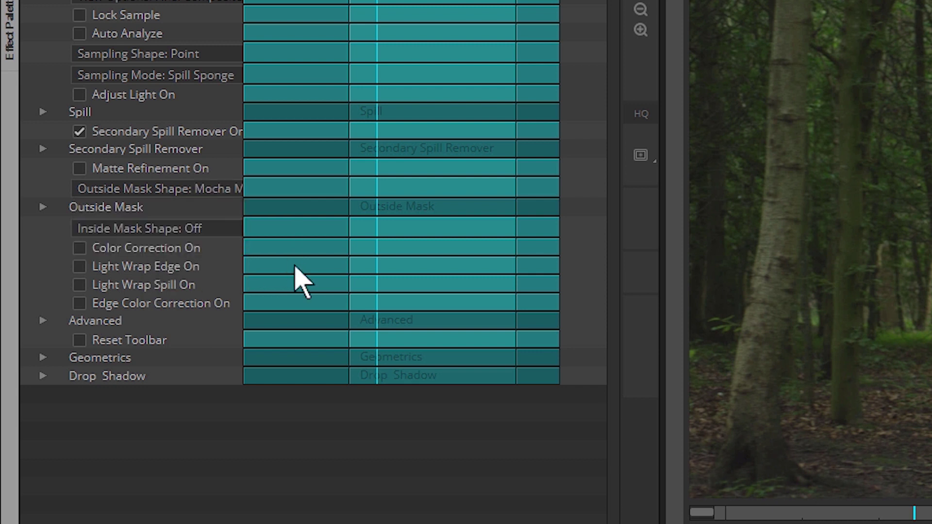
{"action": "left_click", "coordinate": [43, 207]}
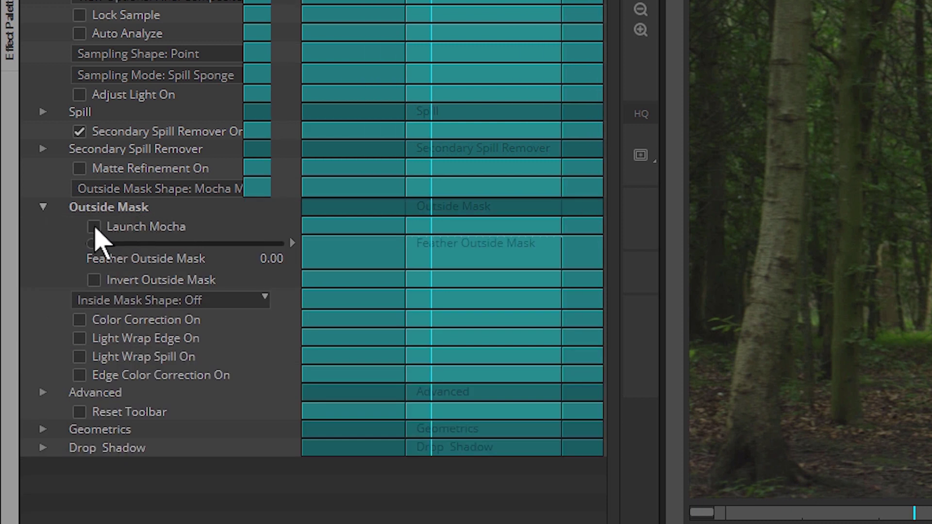
{"action": "left_click", "coordinate": [94, 227]}
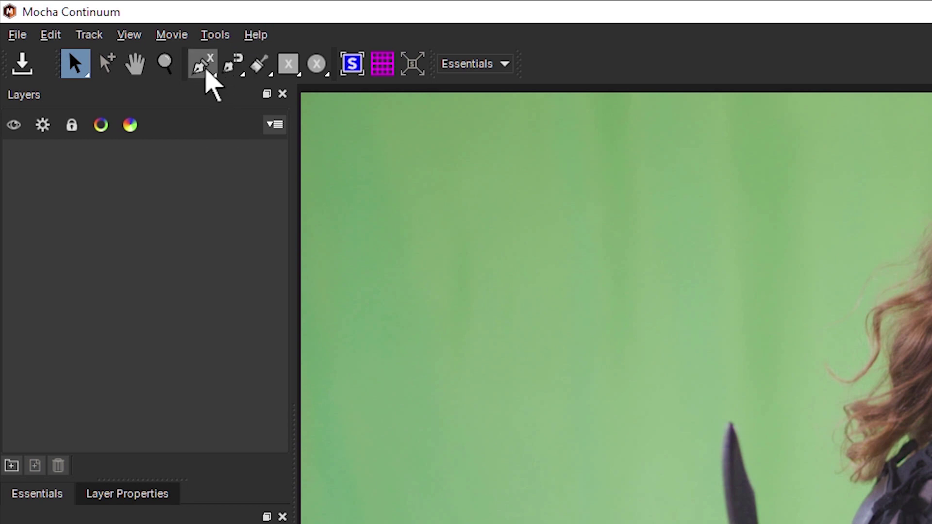
Step: Try a rough X-spline shape around the figure and sword, and delete its layer
{"action": "left_click", "coordinate": [203, 67]}
{"action": "left_click", "coordinate": [207, 65]}
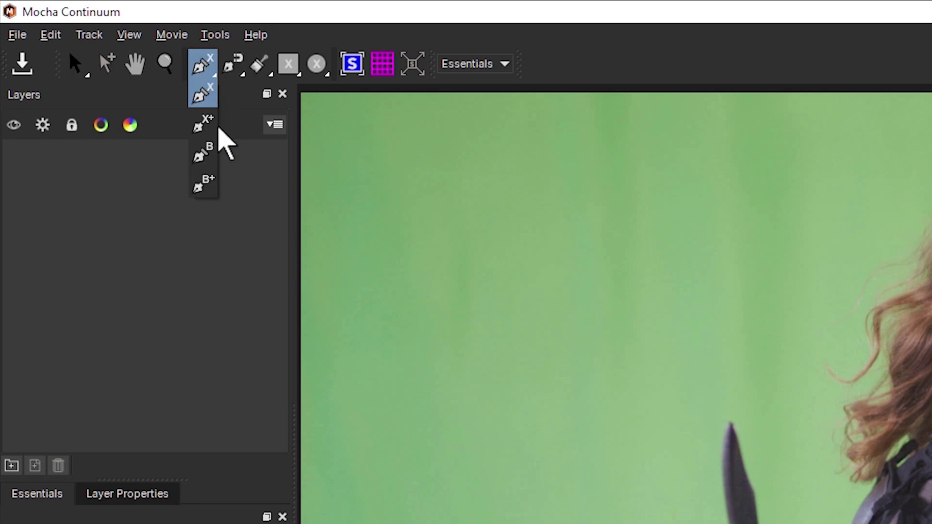
{"action": "left_click", "coordinate": [209, 64]}
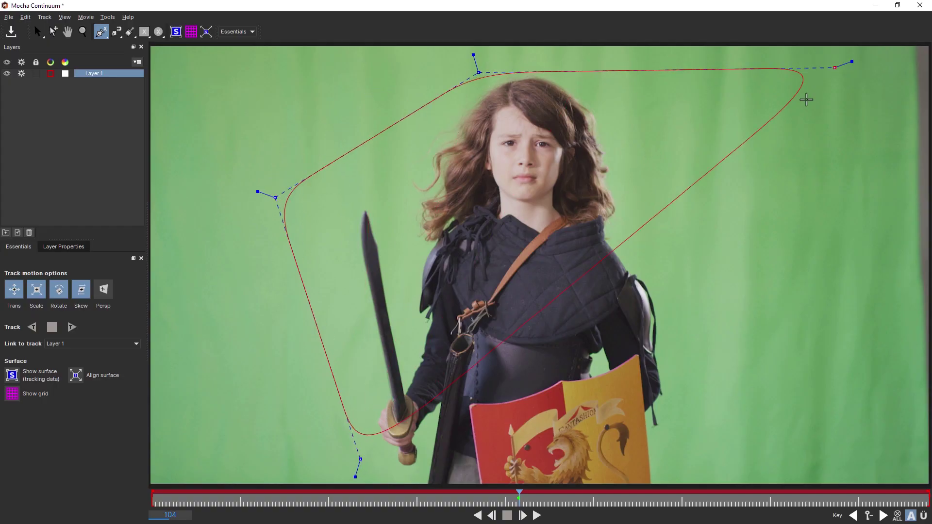
{"action": "left_click", "coordinate": [785, 142]}
{"action": "left_click", "coordinate": [764, 372]}
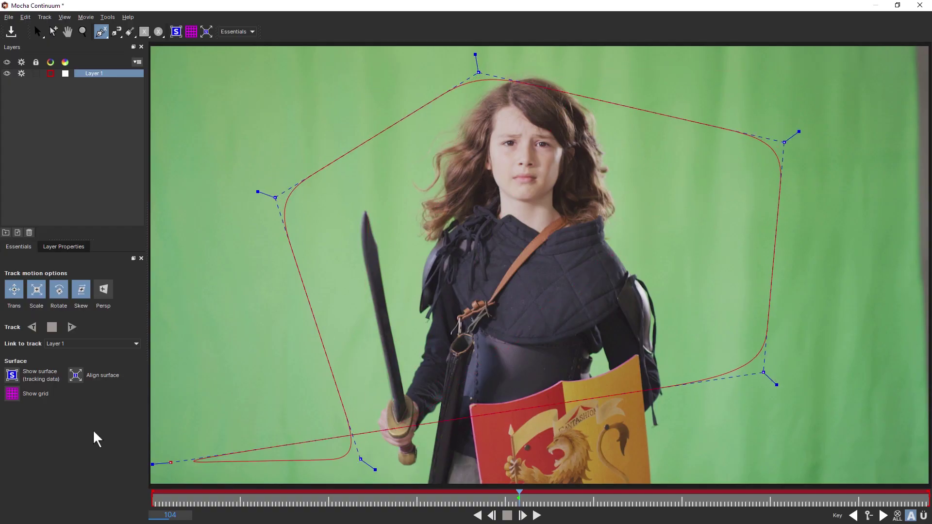
{"action": "left_click", "coordinate": [359, 457]}
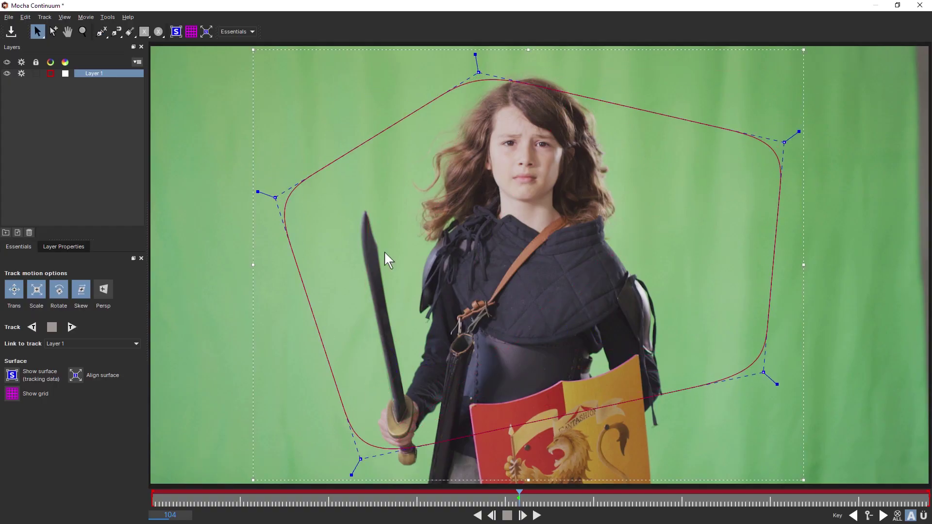
{"action": "left_click", "coordinate": [29, 232]}
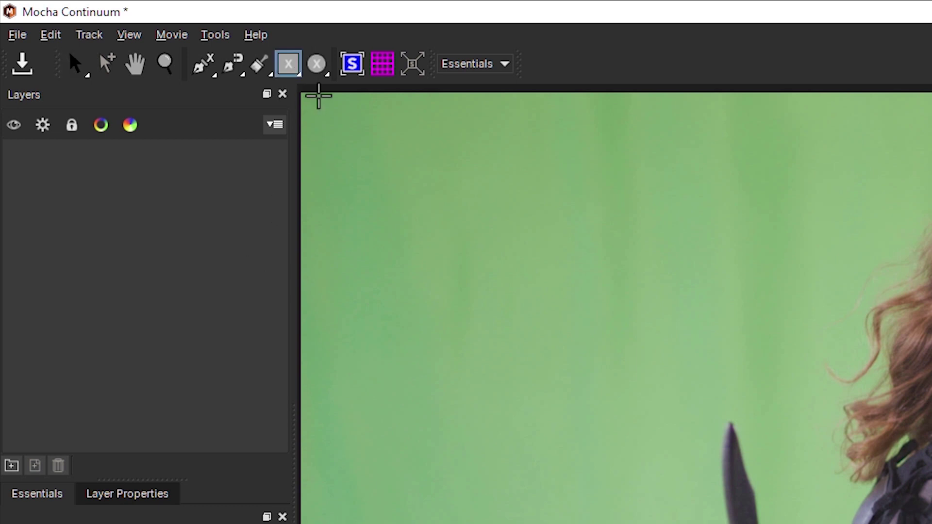
Step: Paint a generous quick mask around the figure and sword with the Area Brush at a radius of about 220
{"action": "left_click", "coordinate": [317, 68]}
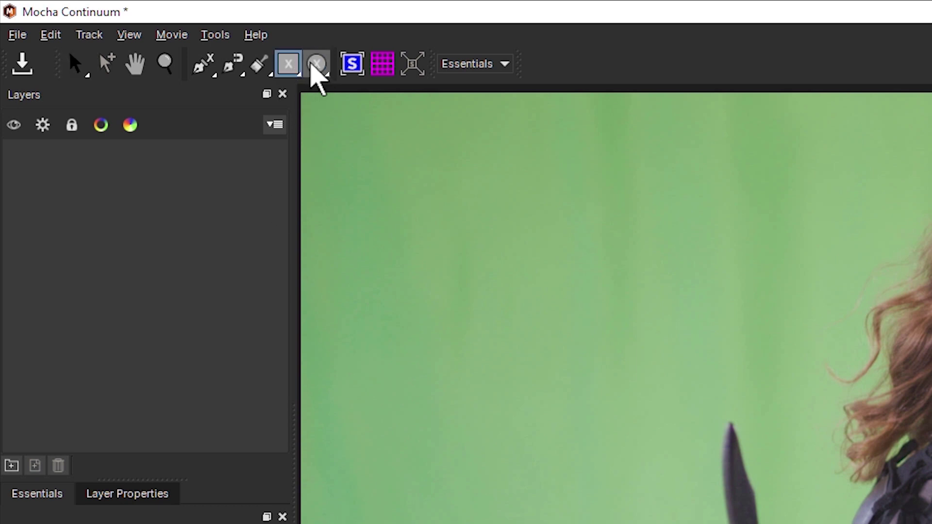
{"action": "left_click", "coordinate": [290, 68]}
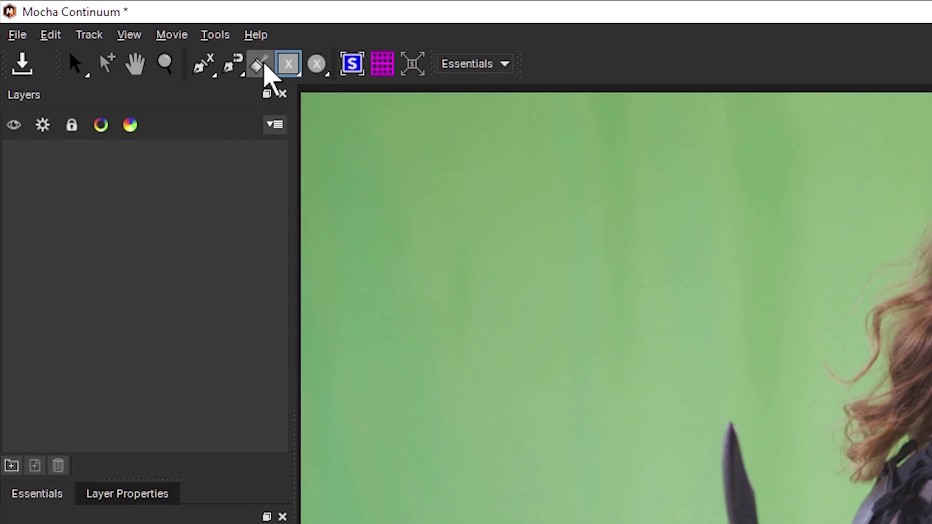
{"action": "left_click", "coordinate": [262, 71]}
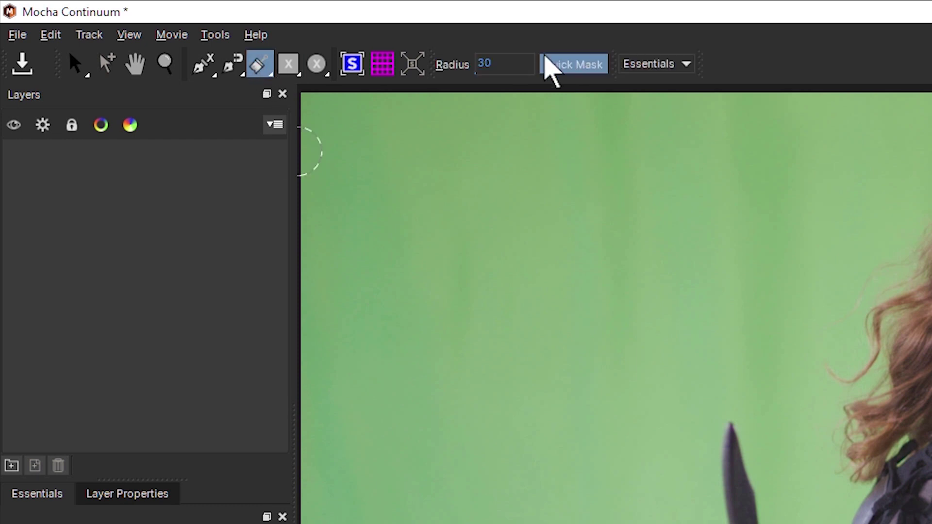
{"action": "double_click", "coordinate": [505, 65]}
{"action": "type", "text": "175"}
{"action": "left_click_drag", "start_coordinate": [538, 63], "coordinate": [544, 88]}
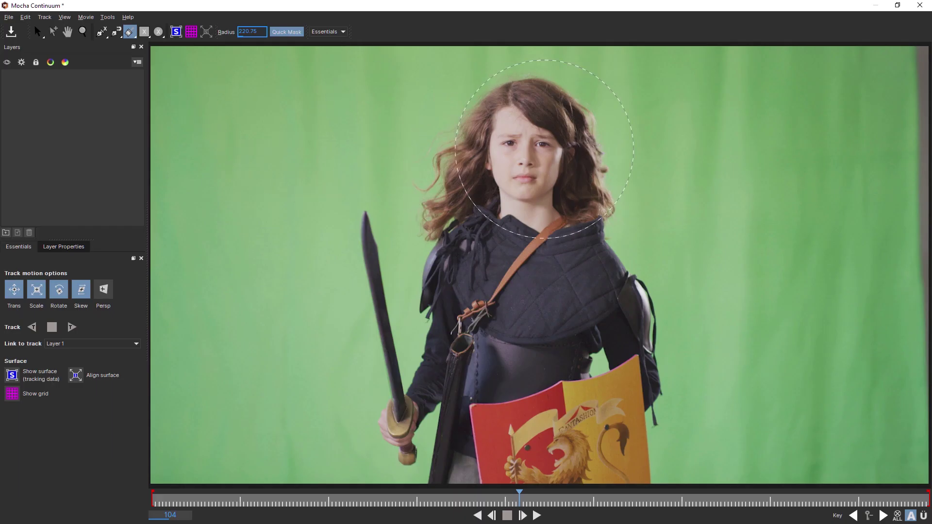
{"action": "mouse_move", "coordinate": [492, 153]}
{"action": "left_mouse_down"}
{"action": "mouse_move", "coordinate": [507, 142]}
{"action": "mouse_move", "coordinate": [579, 160]}
{"action": "mouse_move", "coordinate": [587, 153]}
{"action": "mouse_move", "coordinate": [442, 205]}
{"action": "mouse_move", "coordinate": [430, 276]}
{"action": "mouse_move", "coordinate": [397, 231]}
{"action": "mouse_move", "coordinate": [590, 253]}
{"action": "mouse_move", "coordinate": [623, 353]}
{"action": "mouse_move", "coordinate": [607, 438]}
{"action": "mouse_move", "coordinate": [615, 458]}
{"action": "mouse_move", "coordinate": [466, 467]}
{"action": "mouse_move", "coordinate": [376, 397]}
{"action": "left_mouse_up"}
{"action": "mouse_move", "coordinate": [432, 480]}
{"action": "left_mouse_down"}
{"action": "mouse_move", "coordinate": [675, 462]}
{"action": "mouse_move", "coordinate": [718, 469]}
{"action": "mouse_move", "coordinate": [639, 400]}
{"action": "mouse_move", "coordinate": [574, 230]}
{"action": "mouse_move", "coordinate": [513, 172]}
{"action": "mouse_move", "coordinate": [371, 263]}
{"action": "mouse_move", "coordinate": [366, 255]}
{"action": "mouse_move", "coordinate": [449, 130]}
{"action": "mouse_move", "coordinate": [601, 113]}
{"action": "mouse_move", "coordinate": [685, 171]}
{"action": "mouse_move", "coordinate": [685, 493]}
{"action": "left_mouse_up"}
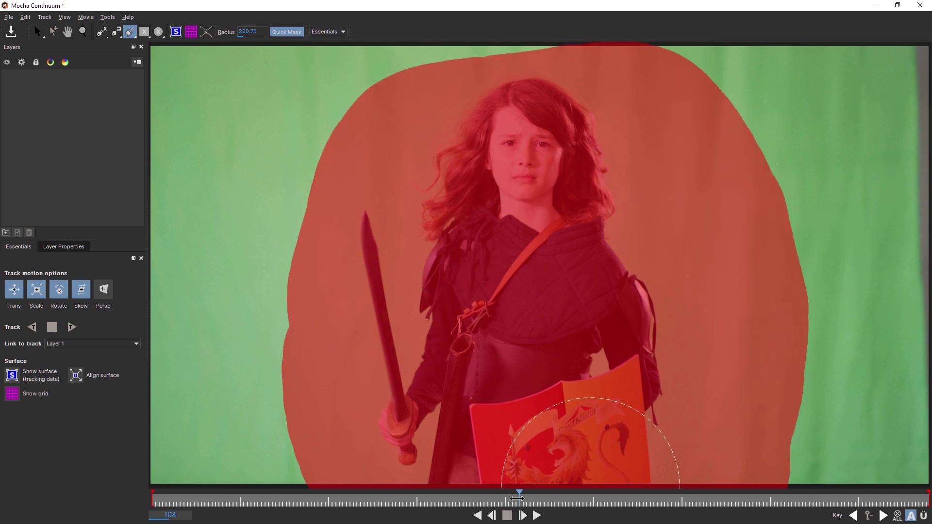
Step: Check the quick mask along the clip, trim the excess beside the shield arm, and repaint around the hair at frame 157
{"action": "left_click_drag", "start_coordinate": [516, 499], "coordinate": [245, 499]}
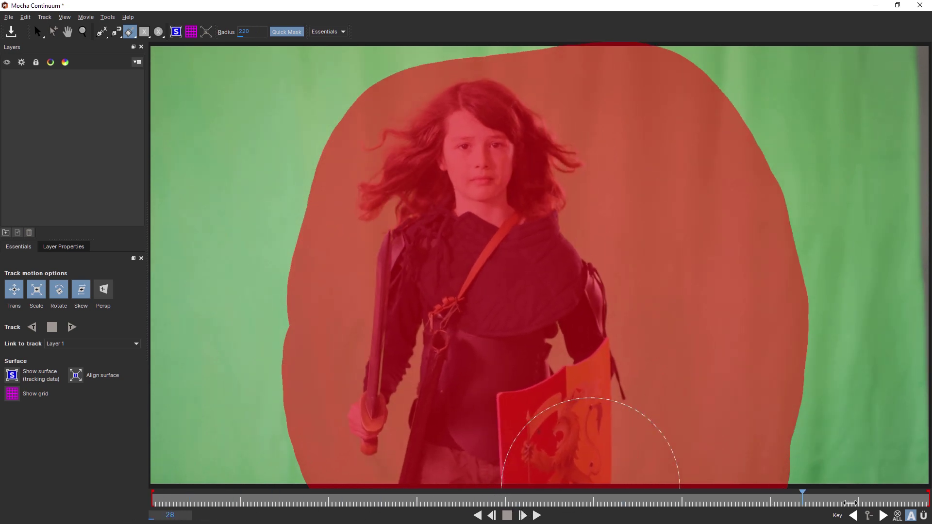
{"action": "left_click_drag", "start_coordinate": [850, 503], "coordinate": [312, 510]}
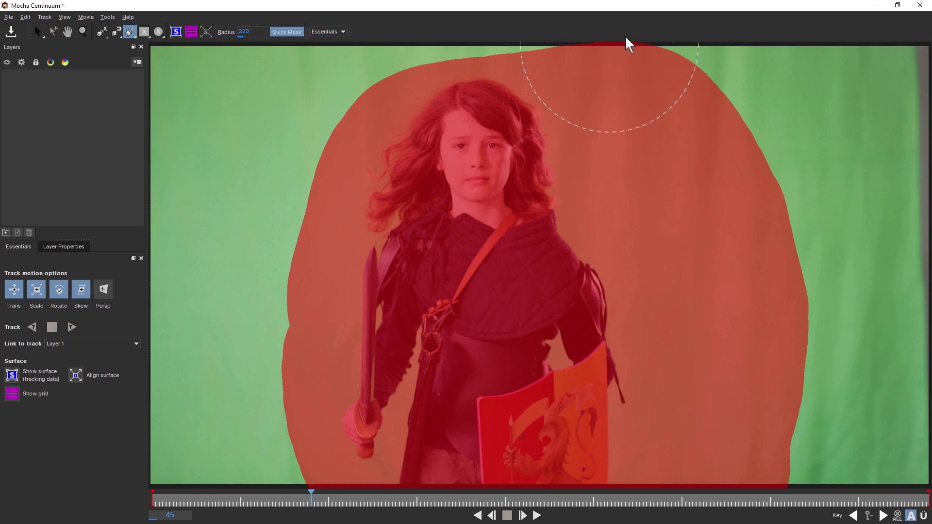
{"action": "mouse_move", "coordinate": [637, 56]}
{"action": "left_mouse_down"}
{"action": "mouse_move", "coordinate": [726, 141]}
{"action": "mouse_move", "coordinate": [617, 61]}
{"action": "mouse_move", "coordinate": [687, 115]}
{"action": "mouse_move", "coordinate": [772, 252]}
{"action": "mouse_move", "coordinate": [780, 388]}
{"action": "mouse_move", "coordinate": [752, 490]}
{"action": "left_mouse_up"}
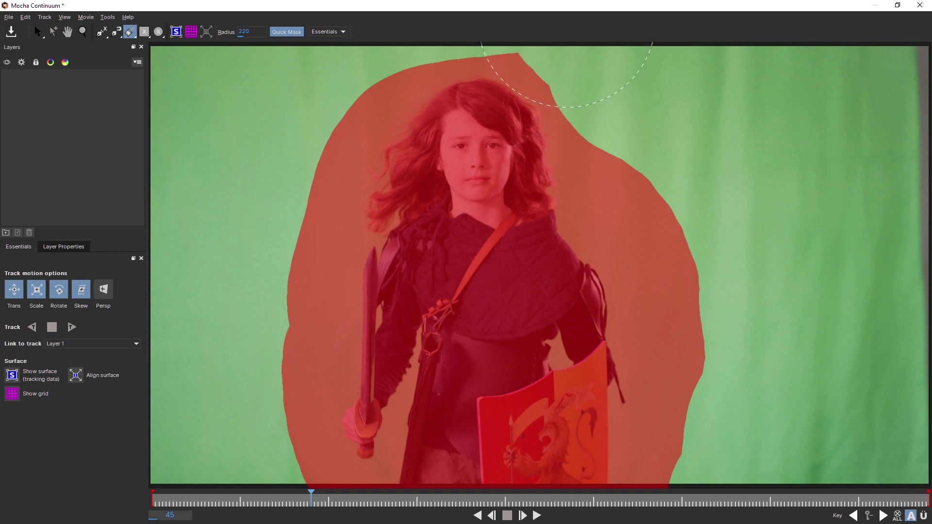
{"action": "left_click_drag", "start_coordinate": [299, 499], "coordinate": [707, 478]}
{"action": "mouse_move", "coordinate": [532, 159]}
{"action": "left_mouse_down"}
{"action": "mouse_move", "coordinate": [542, 130]}
{"action": "mouse_move", "coordinate": [522, 136]}
{"action": "mouse_move", "coordinate": [571, 164]}
{"action": "mouse_move", "coordinate": [558, 144]}
{"action": "mouse_move", "coordinate": [519, 129]}
{"action": "mouse_move", "coordinate": [565, 135]}
{"action": "mouse_move", "coordinate": [587, 185]}
{"action": "mouse_move", "coordinate": [498, 129]}
{"action": "left_mouse_up"}
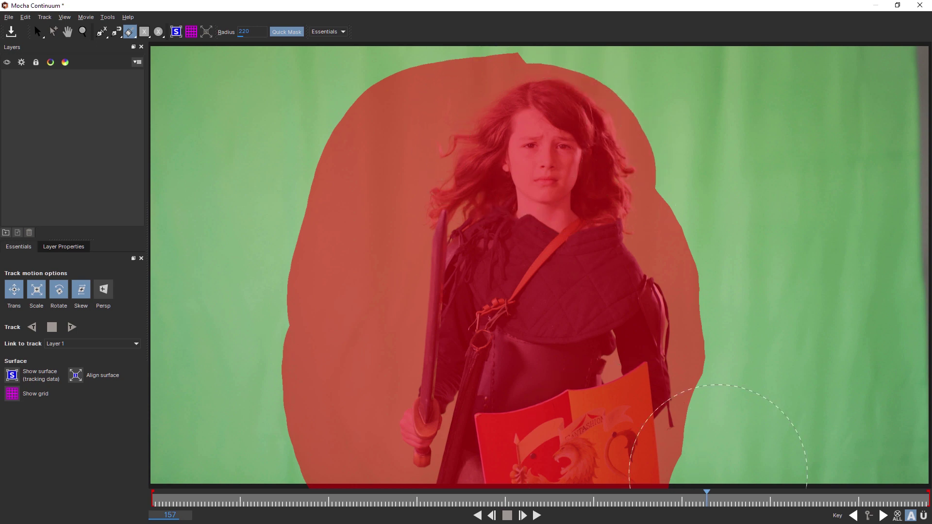
Step: Convert the quick mask into a spline layer and check that it encloses the figure throughout the clip
{"action": "mouse_move", "coordinate": [708, 495]}
{"action": "left_mouse_down"}
{"action": "mouse_move", "coordinate": [810, 480]}
{"action": "mouse_move", "coordinate": [156, 520]}
{"action": "left_mouse_up"}
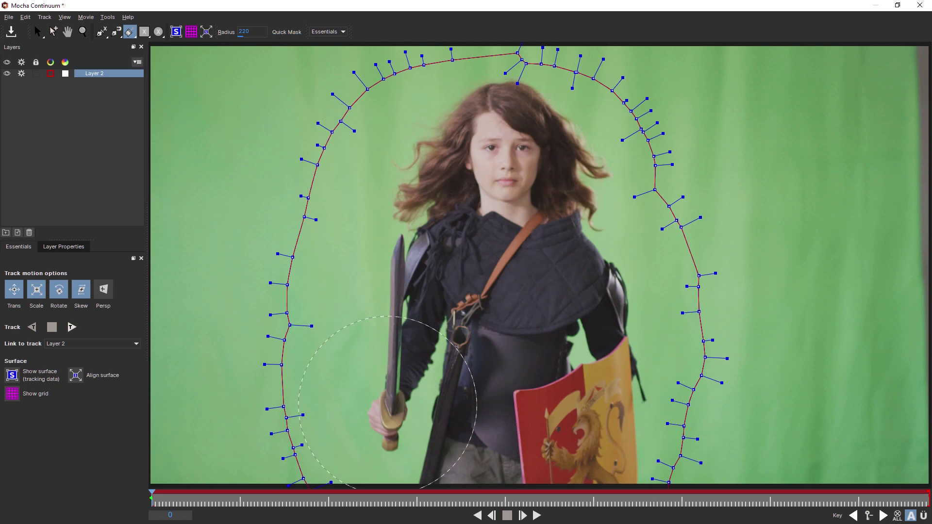
{"action": "left_click_drag", "start_coordinate": [287, 500], "coordinate": [85, 522]}
{"action": "left_click_drag", "start_coordinate": [217, 496], "coordinate": [778, 478]}
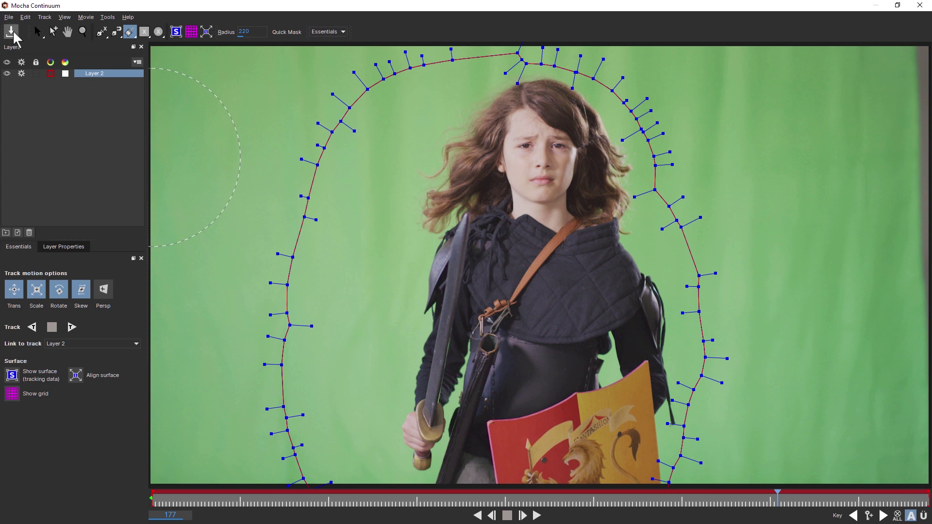
Step: Exit Mocha with the project saved, and invert the outside mask in BCC Primatte Studio, checking the composite through the clip
{"action": "left_click", "coordinate": [9, 17]}
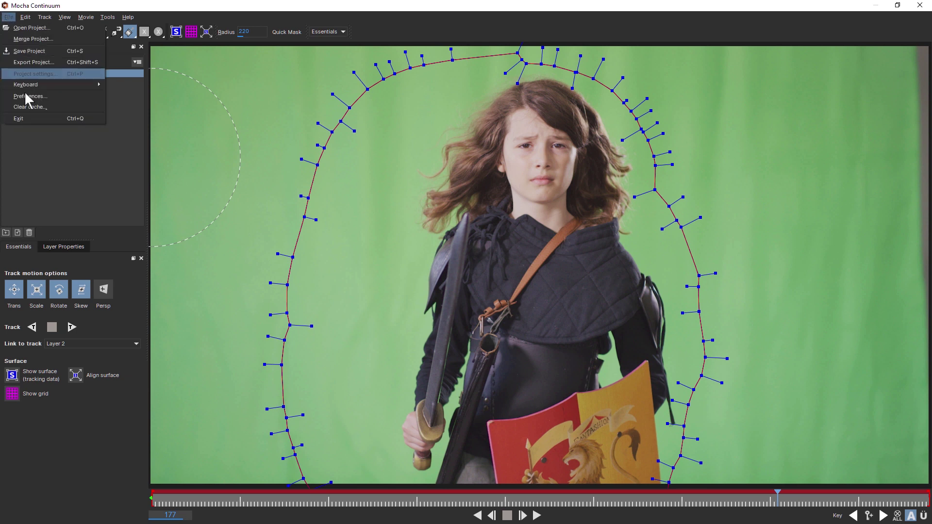
{"action": "left_click", "coordinate": [34, 118]}
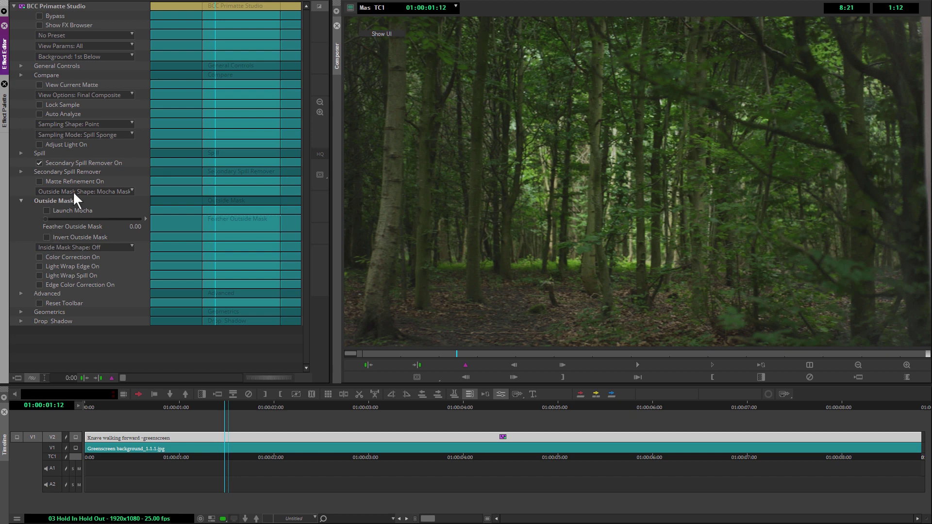
{"action": "left_click", "coordinate": [46, 237]}
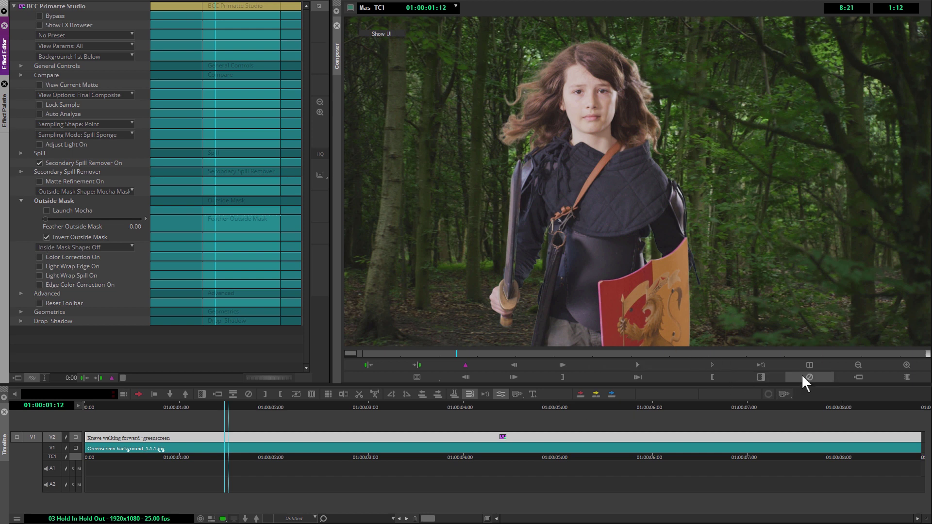
{"action": "left_click", "coordinate": [761, 367]}
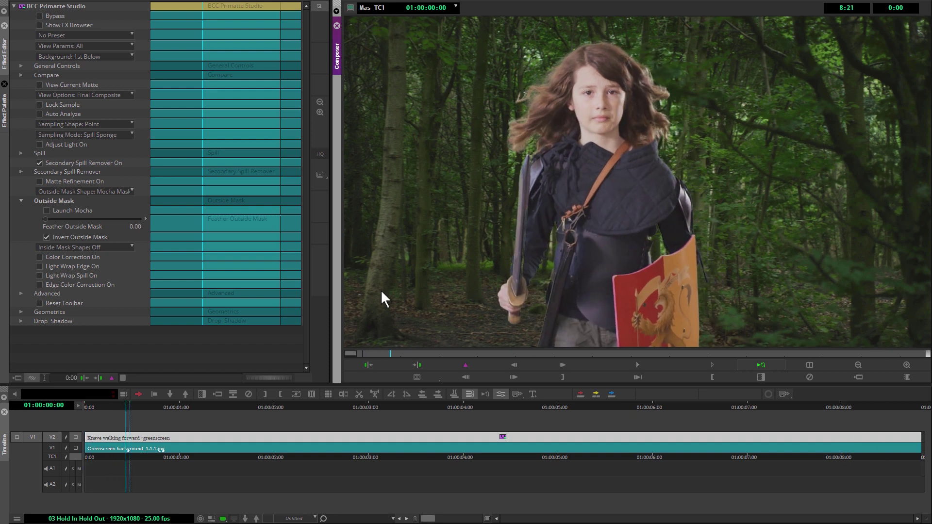
{"action": "left_click_drag", "start_coordinate": [572, 354], "coordinate": [444, 360]}
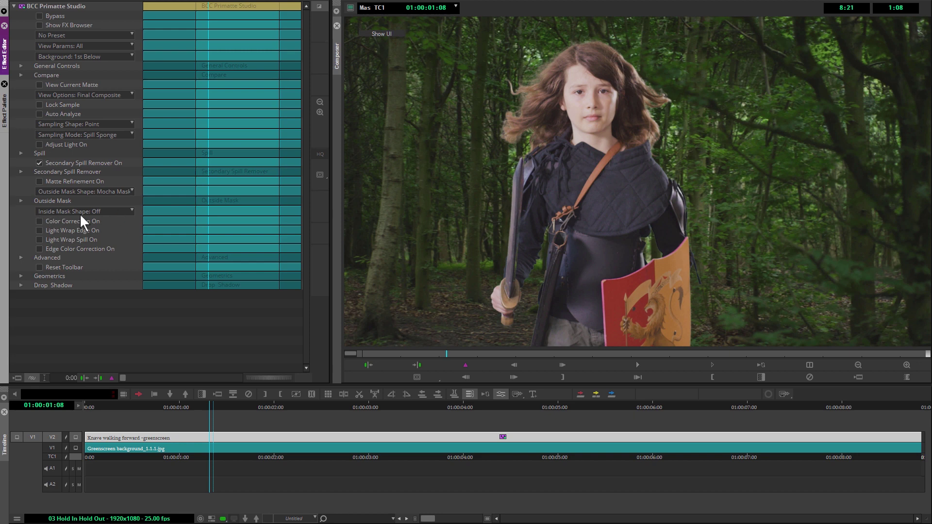
Step: Set the Inside Mask Shape to Mocha Mask and launch Mocha from the Inside Mask settings
{"action": "left_click", "coordinate": [58, 211]}
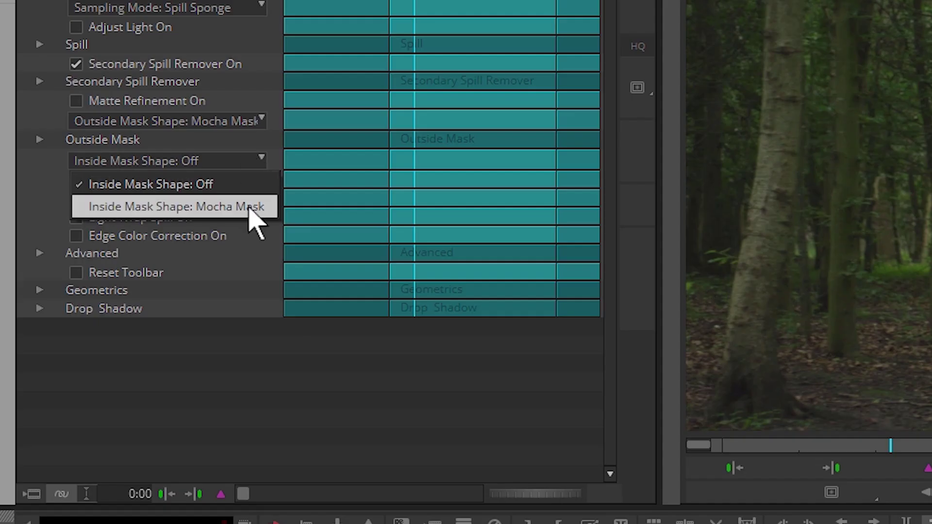
{"action": "left_click", "coordinate": [259, 212]}
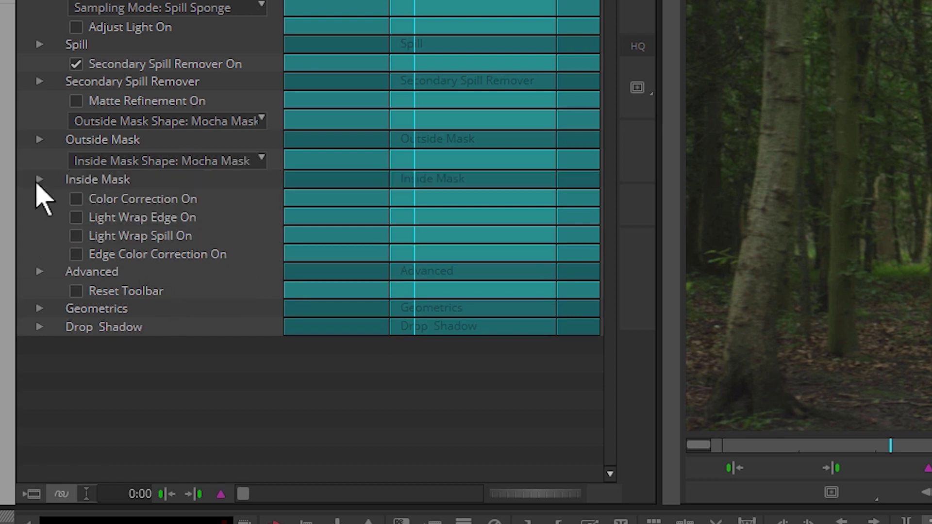
{"action": "left_click", "coordinate": [39, 181]}
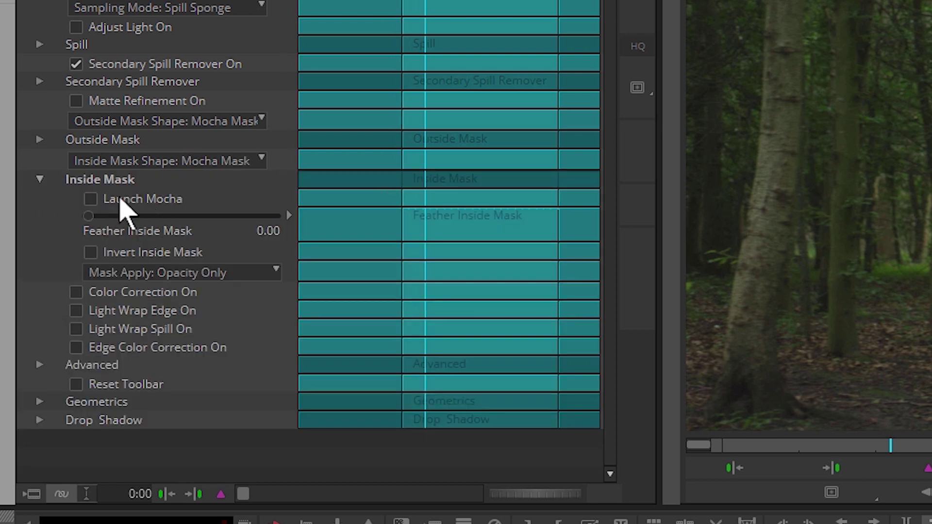
{"action": "left_click", "coordinate": [79, 203]}
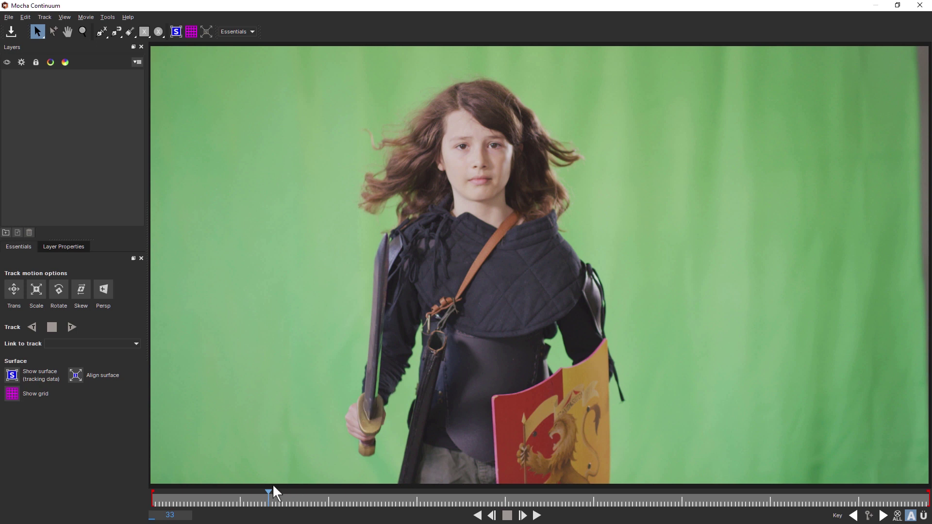
Step: At frame 104, outline the sword blade down to the hilt with a closed magnetic spline
{"action": "left_click_drag", "start_coordinate": [269, 497], "coordinate": [519, 498]}
{"action": "left_click", "coordinate": [115, 31]}
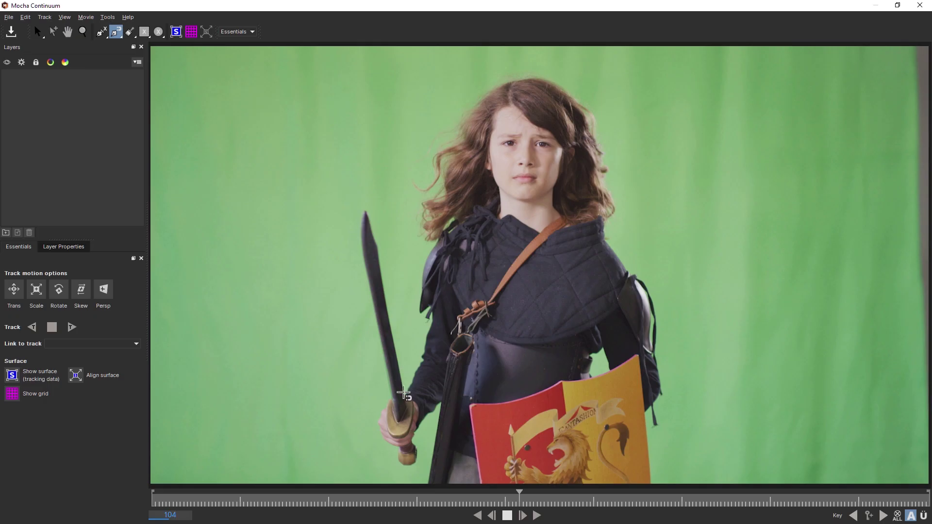
{"action": "left_click", "coordinate": [403, 390]}
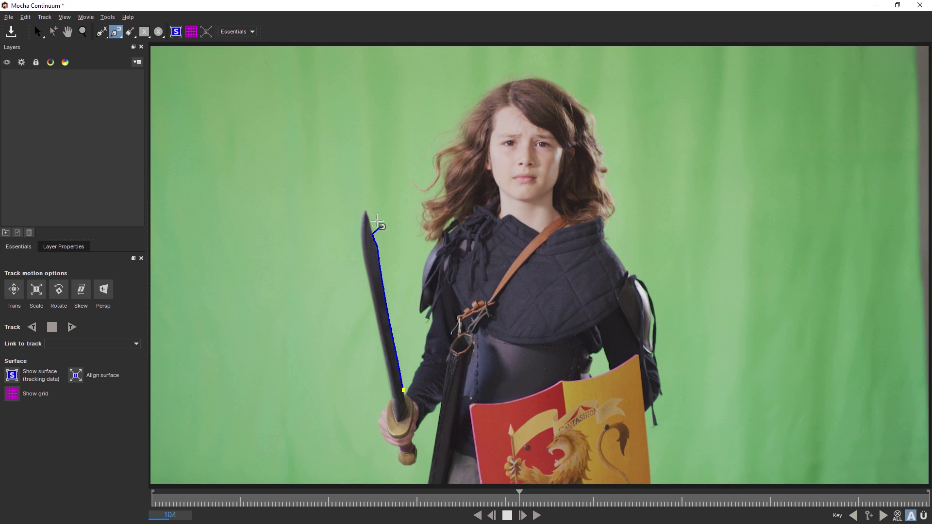
{"action": "left_click", "coordinate": [368, 215]}
{"action": "left_click", "coordinate": [366, 209]}
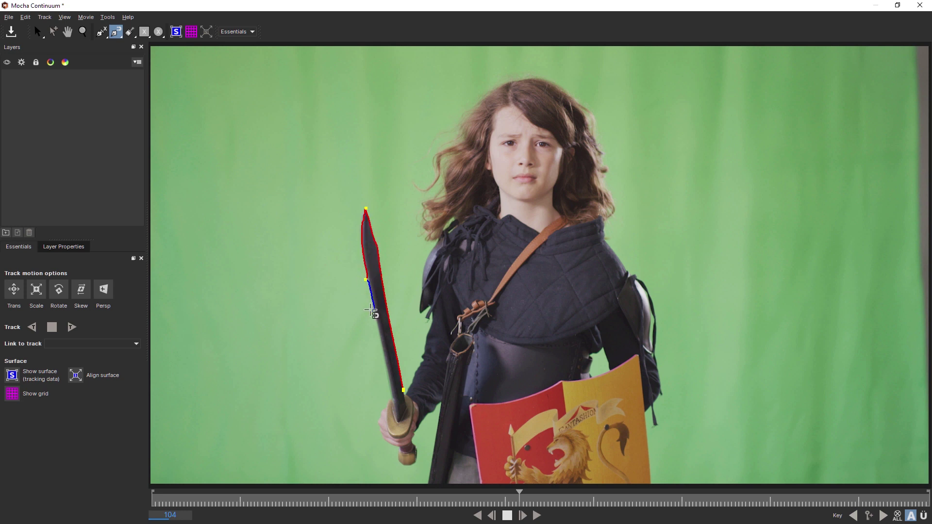
{"action": "left_click", "coordinate": [368, 277]}
{"action": "left_click", "coordinate": [386, 362]}
{"action": "left_click", "coordinate": [392, 399]}
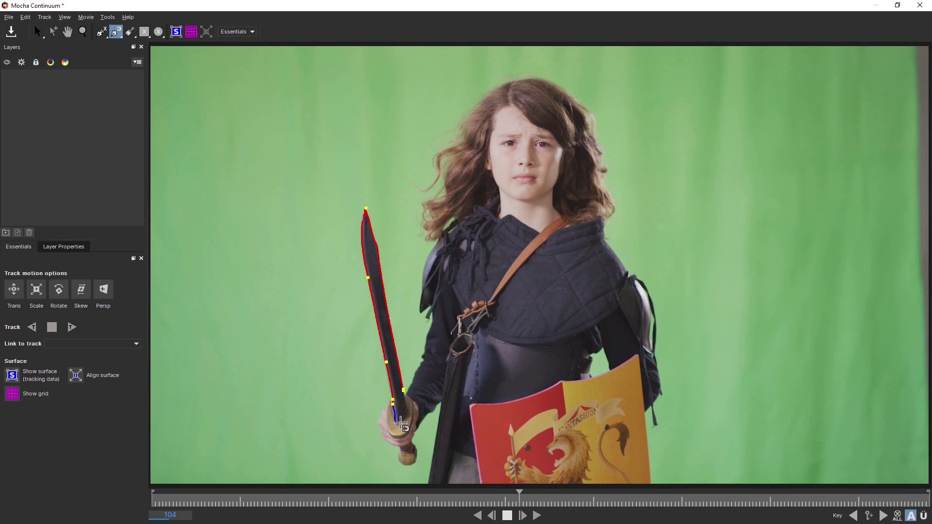
{"action": "left_click", "coordinate": [405, 403]}
{"action": "key", "text": "s"}
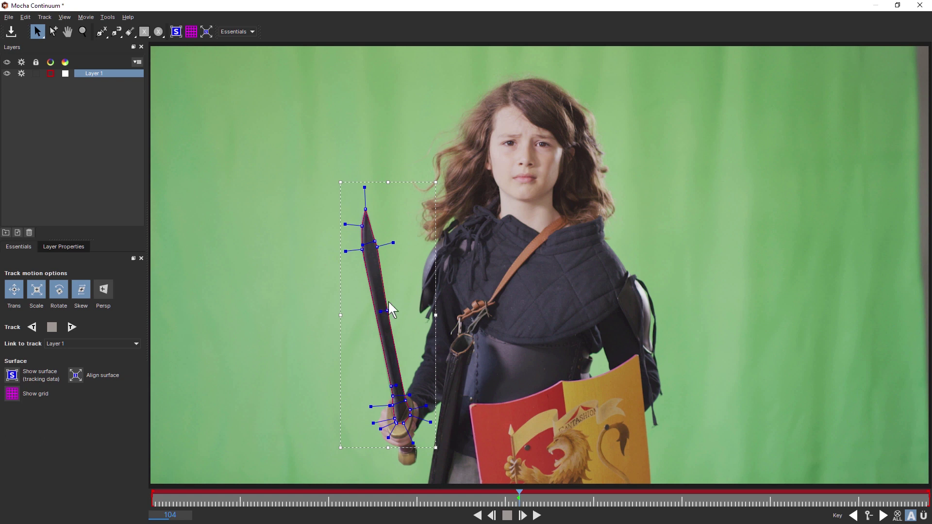
Step: Reposition the spline points around the blade's tip and upper curve to follow its edges
{"action": "key", "text": "z"}
{"action": "left_click_drag", "start_coordinate": [433, 334], "coordinate": [436, 80]}
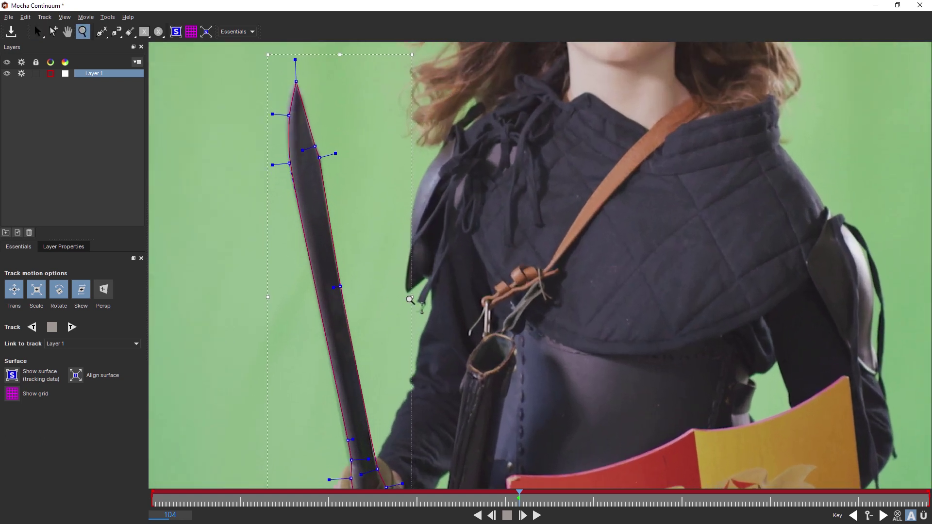
{"action": "left_click_drag", "start_coordinate": [431, 324], "coordinate": [494, 213]}
{"action": "key", "text": "x"}
{"action": "left_click_drag", "start_coordinate": [464, 256], "coordinate": [554, 385]}
{"action": "key", "text": "s"}
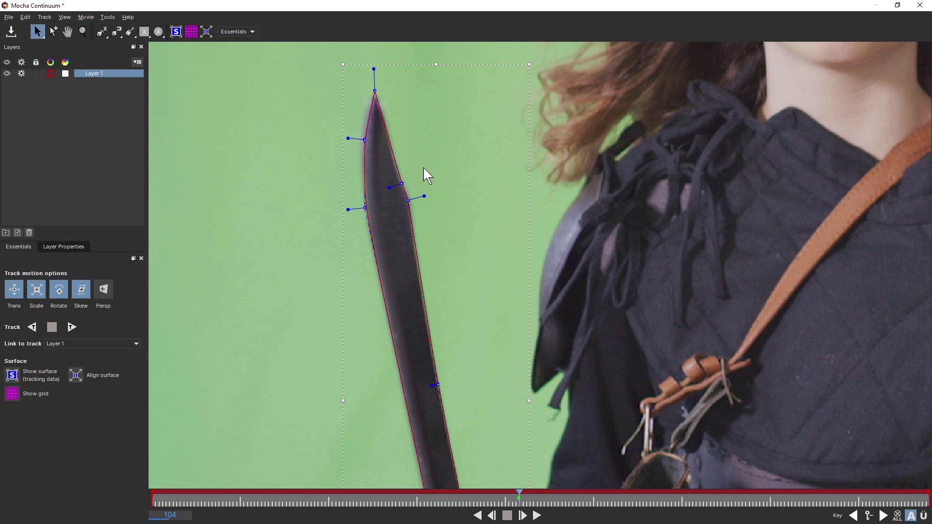
{"action": "key", "text": "z"}
{"action": "left_click_drag", "start_coordinate": [471, 177], "coordinate": [467, 177]}
{"action": "key", "text": "s"}
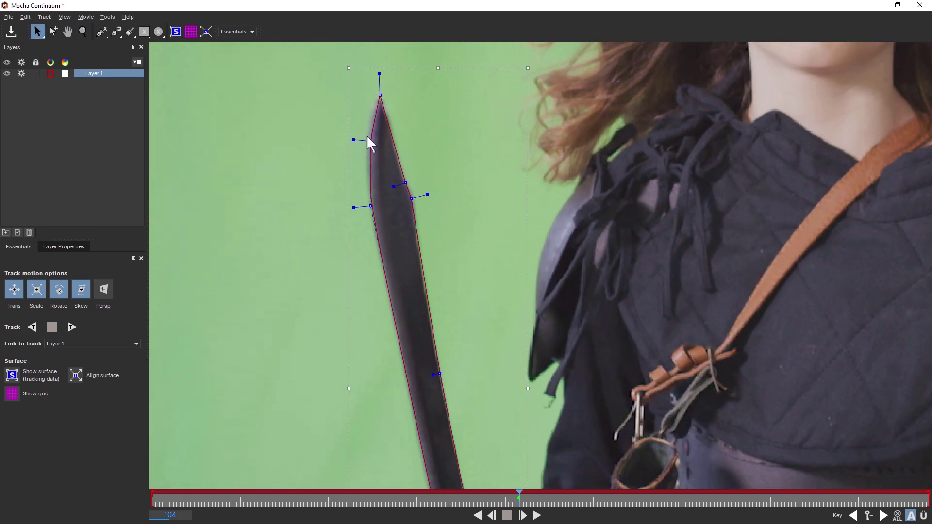
{"action": "left_click_drag", "start_coordinate": [370, 141], "coordinate": [365, 139]}
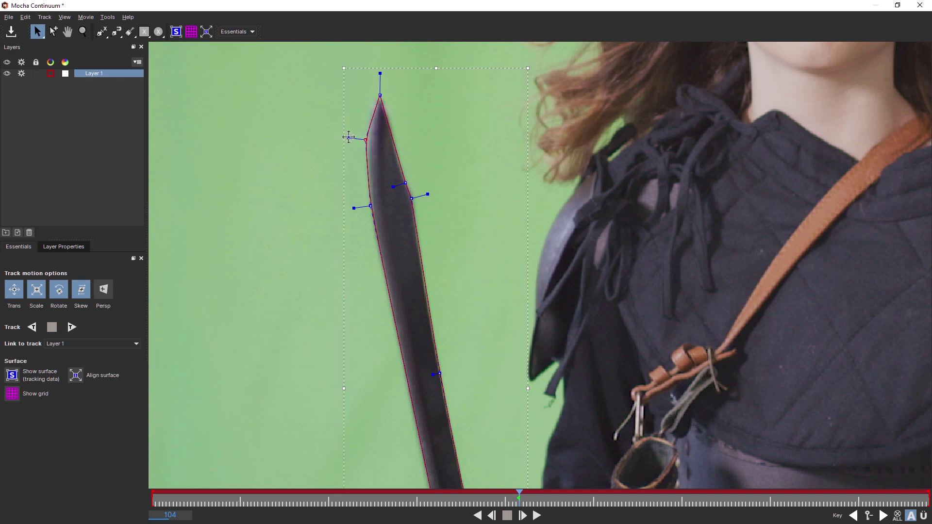
{"action": "mouse_move", "coordinate": [380, 95]}
{"action": "left_mouse_down"}
{"action": "mouse_move", "coordinate": [377, 72]}
{"action": "mouse_move", "coordinate": [377, 89]}
{"action": "left_mouse_up"}
{"action": "left_click_drag", "start_coordinate": [405, 183], "coordinate": [404, 179]}
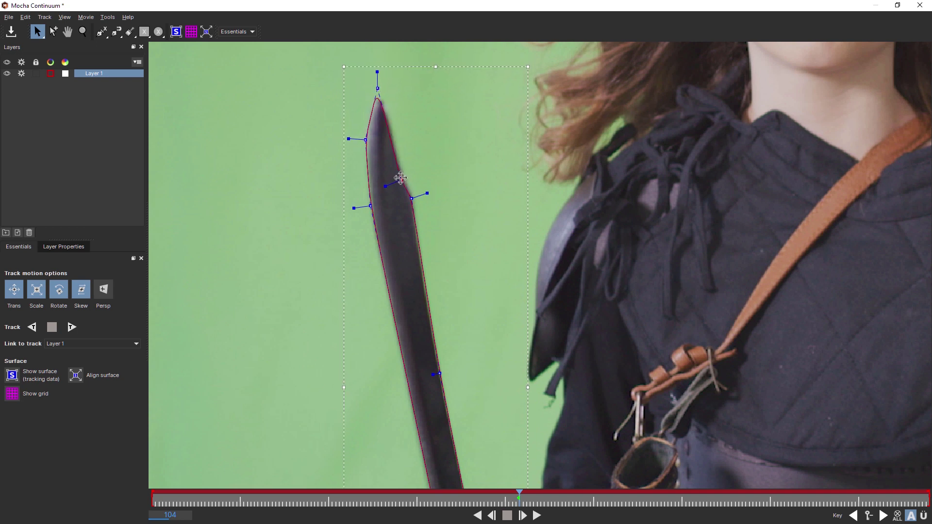
{"action": "left_click_drag", "start_coordinate": [370, 207], "coordinate": [367, 206]}
Step: Adjust the spline points along the lower blade and at the hilt to follow the blade's edges
{"action": "key", "text": "x"}
{"action": "left_click_drag", "start_coordinate": [398, 346], "coordinate": [277, 114]}
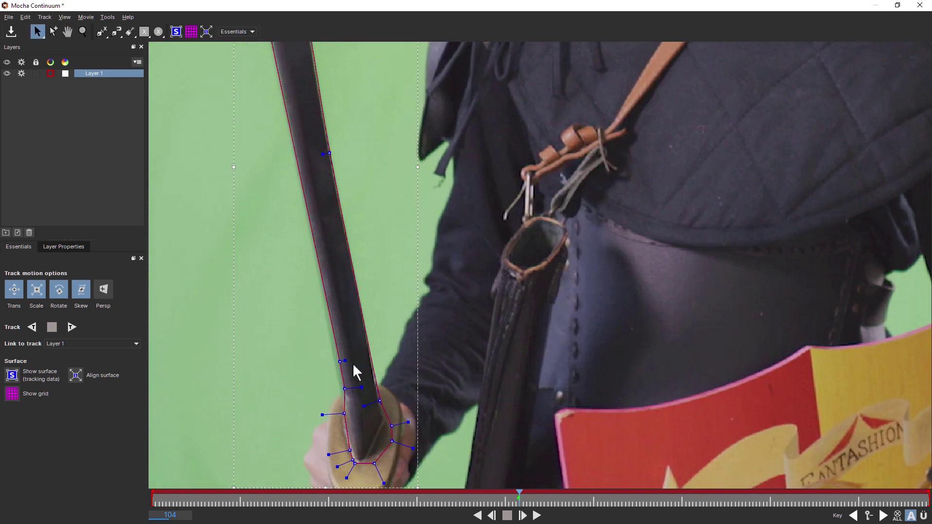
{"action": "left_click_drag", "start_coordinate": [340, 362], "coordinate": [341, 400]}
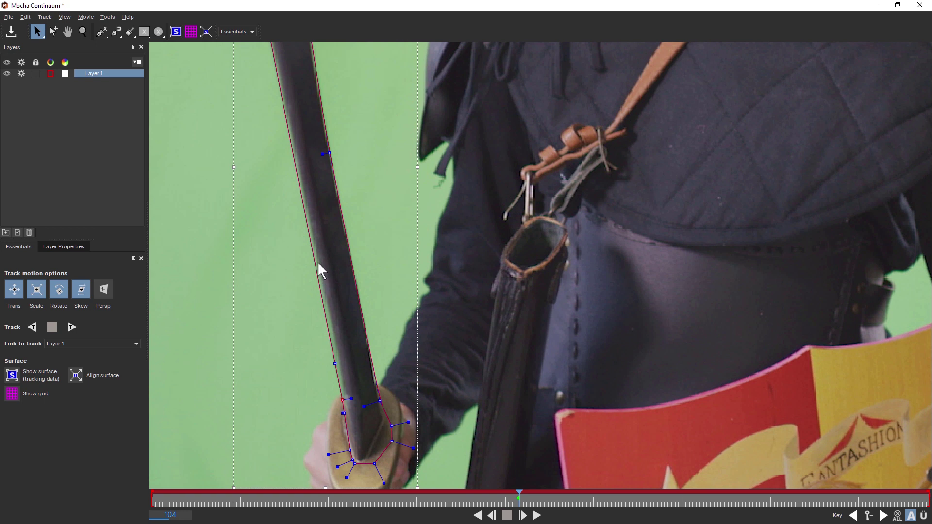
{"action": "left_click_drag", "start_coordinate": [345, 414], "coordinate": [378, 403]}
{"action": "left_click", "coordinate": [329, 154]}
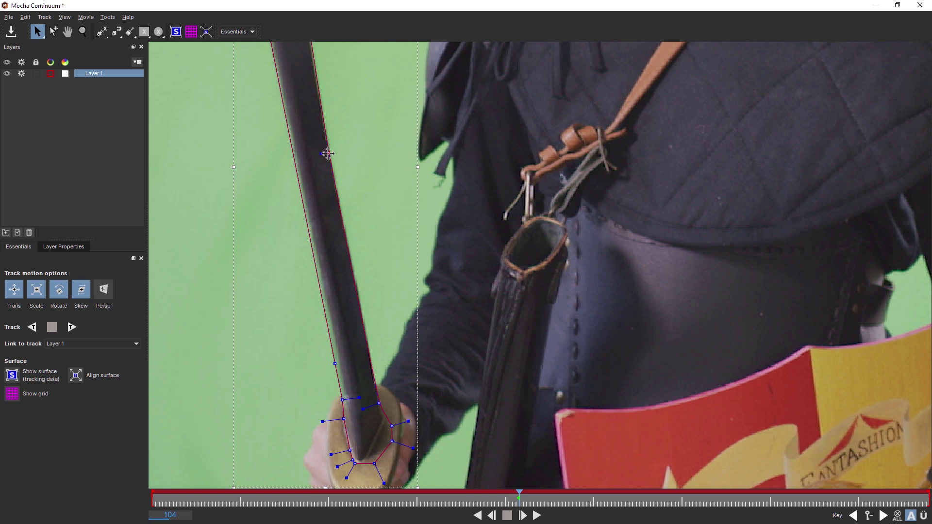
Step: Track the blade layer with perspective motion backward and forward from frame 104 across the whole clip
{"action": "key", "text": "x"}
{"action": "left_click_drag", "start_coordinate": [338, 272], "coordinate": [354, 437]}
{"action": "key", "text": "z"}
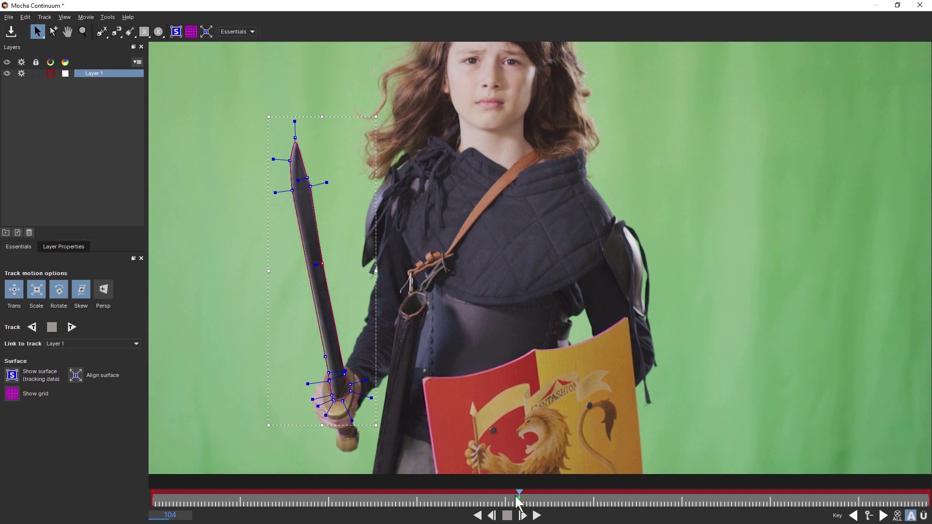
{"action": "mouse_move", "coordinate": [520, 511]}
{"action": "left_mouse_down"}
{"action": "mouse_move", "coordinate": [309, 507]}
{"action": "mouse_move", "coordinate": [515, 508]}
{"action": "mouse_move", "coordinate": [418, 495]}
{"action": "mouse_move", "coordinate": [517, 500]}
{"action": "left_mouse_up"}
{"action": "left_click", "coordinate": [31, 327]}
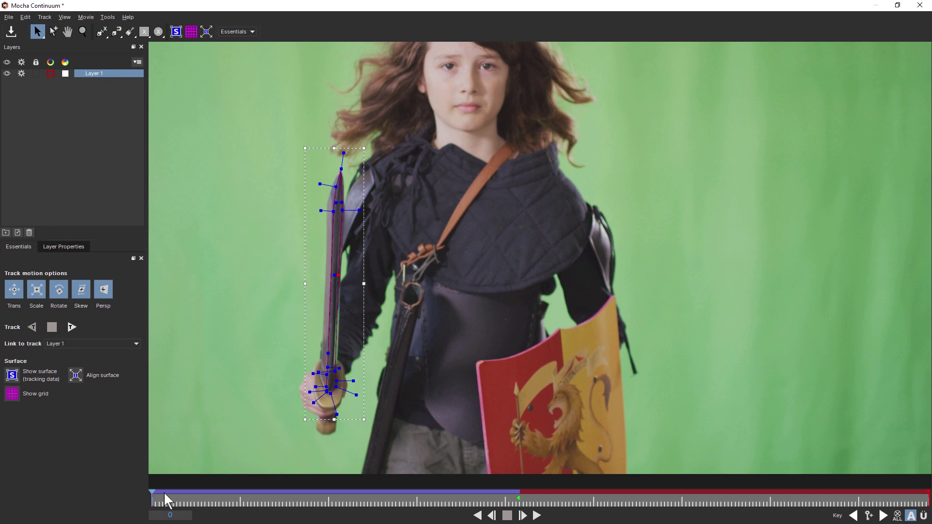
{"action": "left_click_drag", "start_coordinate": [149, 498], "coordinate": [515, 505]}
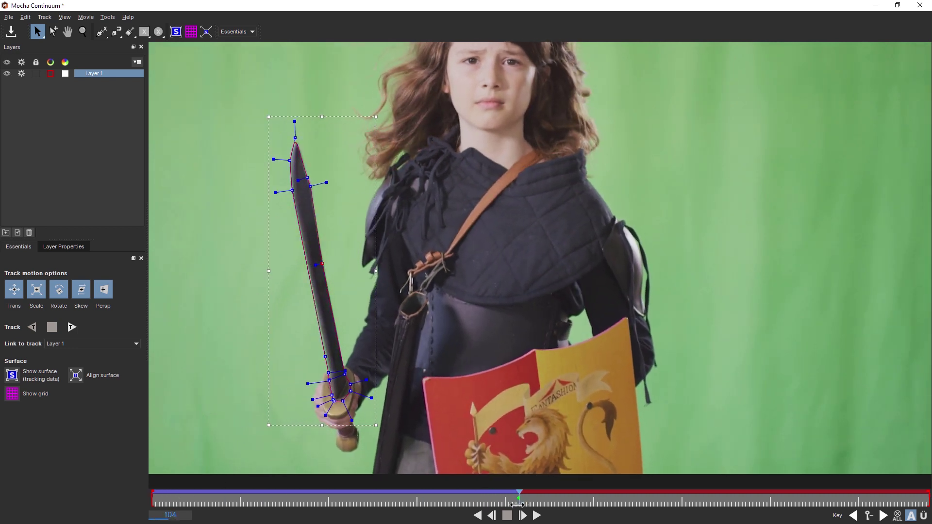
{"action": "left_click", "coordinate": [72, 328]}
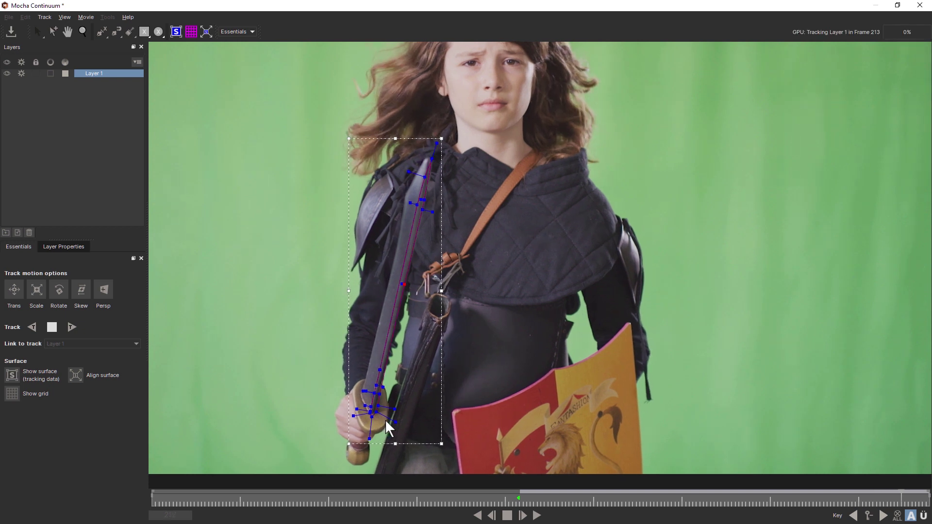
{"action": "mouse_move", "coordinate": [297, 503]}
{"action": "left_mouse_down"}
{"action": "mouse_move", "coordinate": [387, 505]}
{"action": "mouse_move", "coordinate": [300, 505]}
{"action": "mouse_move", "coordinate": [310, 507]}
{"action": "left_mouse_up"}
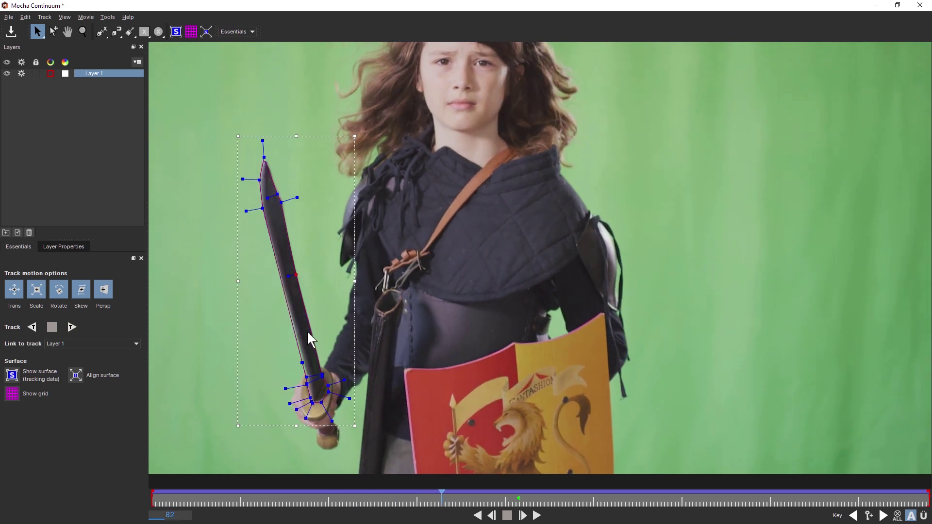
Step: At frame 47, move the spline points on the arm side of the blade out to its edge
{"action": "left_click_drag", "start_coordinate": [439, 497], "coordinate": [315, 509]}
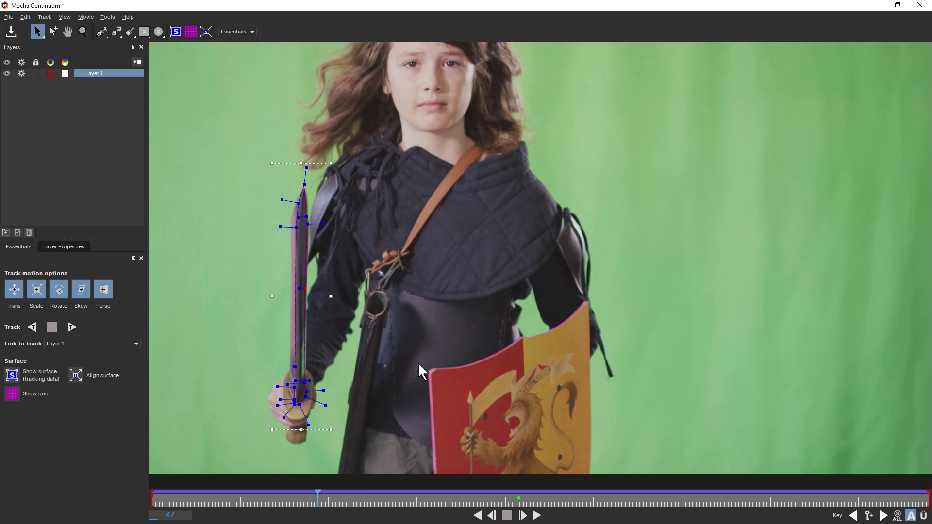
{"action": "key", "text": "z"}
{"action": "left_click_drag", "start_coordinate": [432, 381], "coordinate": [406, 251]}
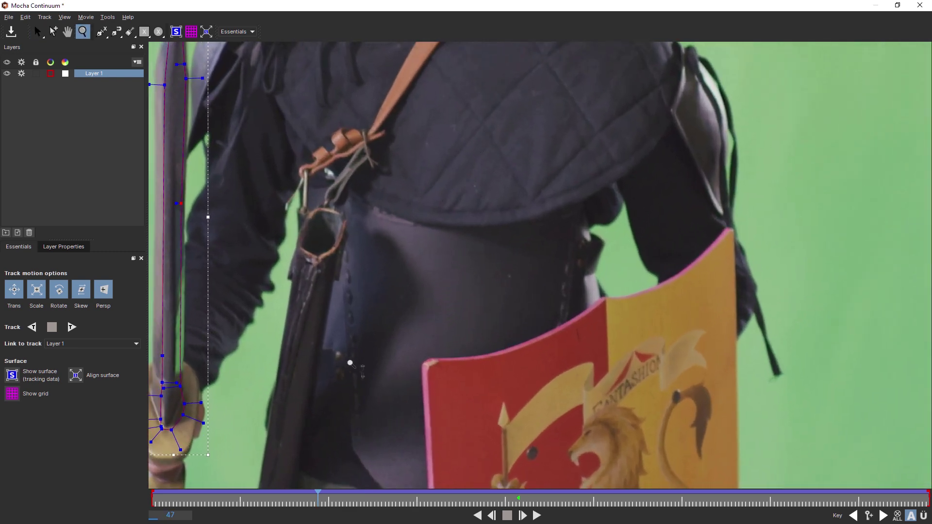
{"action": "key", "text": "x"}
{"action": "left_click_drag", "start_coordinate": [416, 385], "coordinate": [576, 371]}
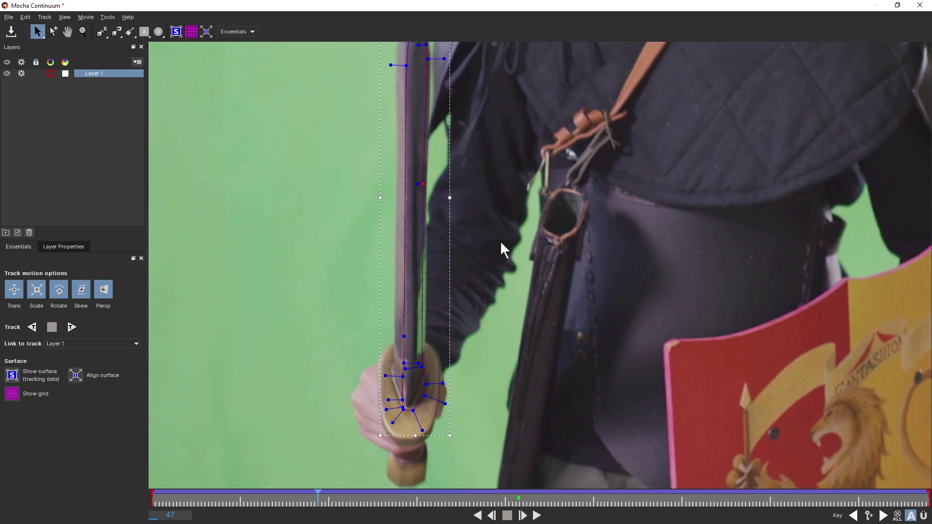
{"action": "key", "text": "x"}
{"action": "left_click_drag", "start_coordinate": [500, 241], "coordinate": [492, 306]}
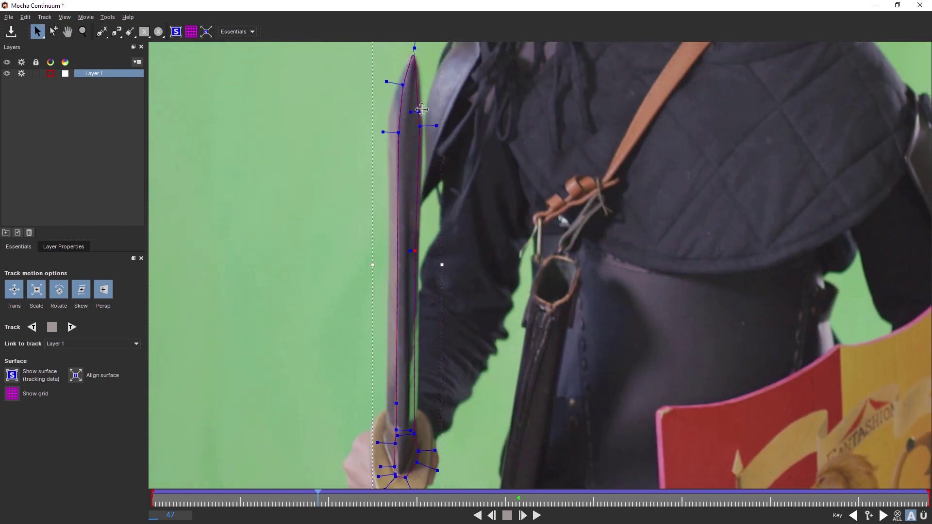
{"action": "left_click_drag", "start_coordinate": [417, 108], "coordinate": [423, 126]}
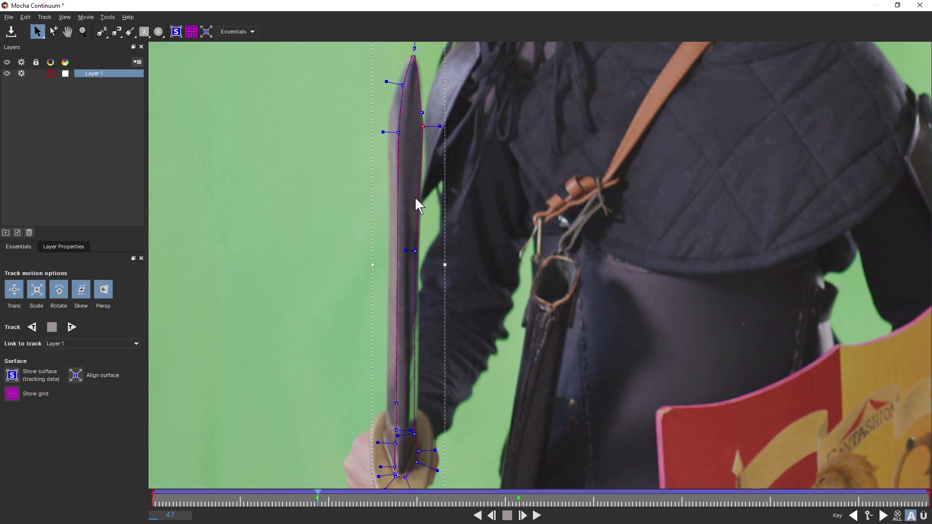
{"action": "left_click_drag", "start_coordinate": [417, 249], "coordinate": [420, 250]}
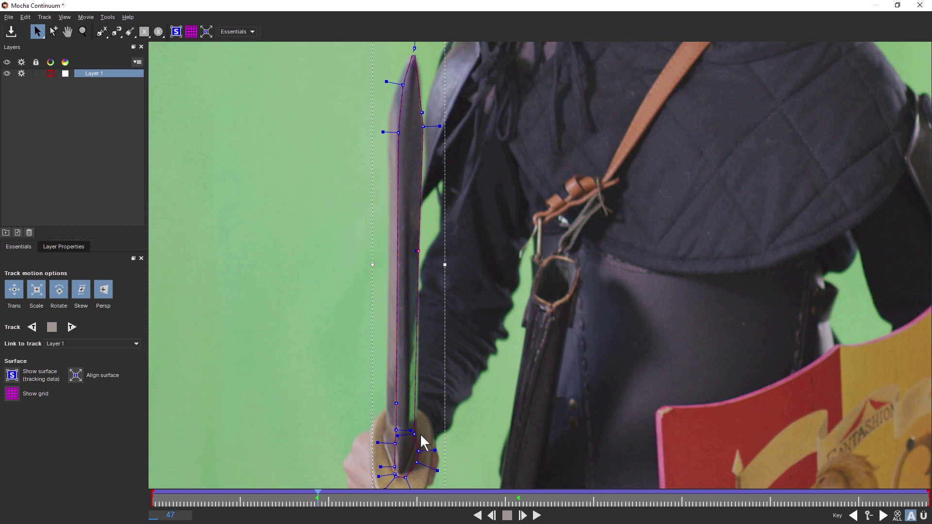
{"action": "left_click_drag", "start_coordinate": [414, 433], "coordinate": [418, 433]}
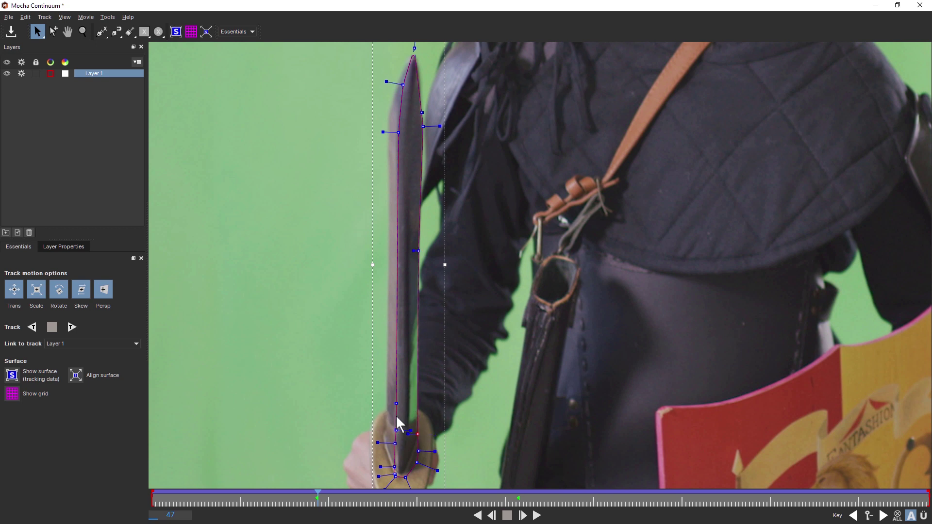
Step: Move the spline points on the blade's outer side together to its edge, and fine-tune them individually
{"action": "left_click_drag", "start_coordinate": [345, 50], "coordinate": [402, 484]}
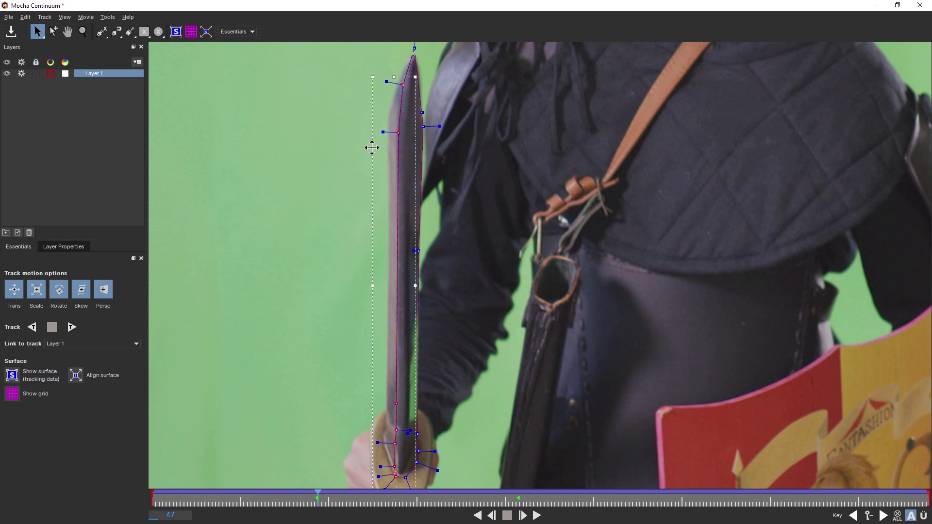
{"action": "left_click_drag", "start_coordinate": [372, 147], "coordinate": [365, 152]}
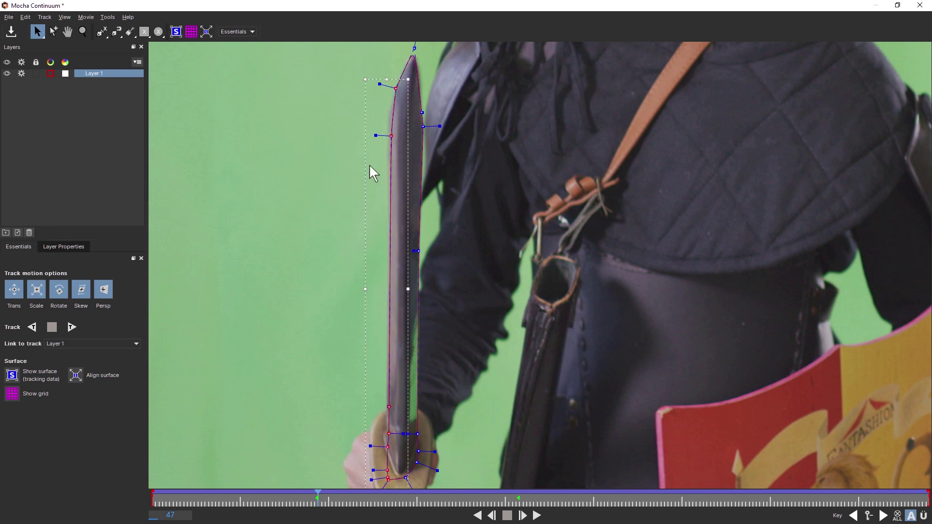
{"action": "left_click_drag", "start_coordinate": [333, 126], "coordinate": [387, 119]}
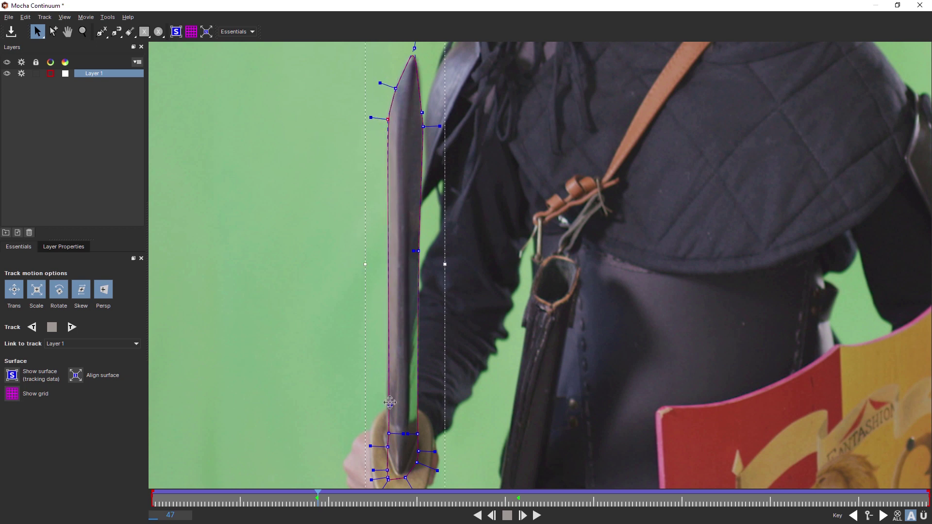
{"action": "left_click_drag", "start_coordinate": [390, 406], "coordinate": [388, 408]}
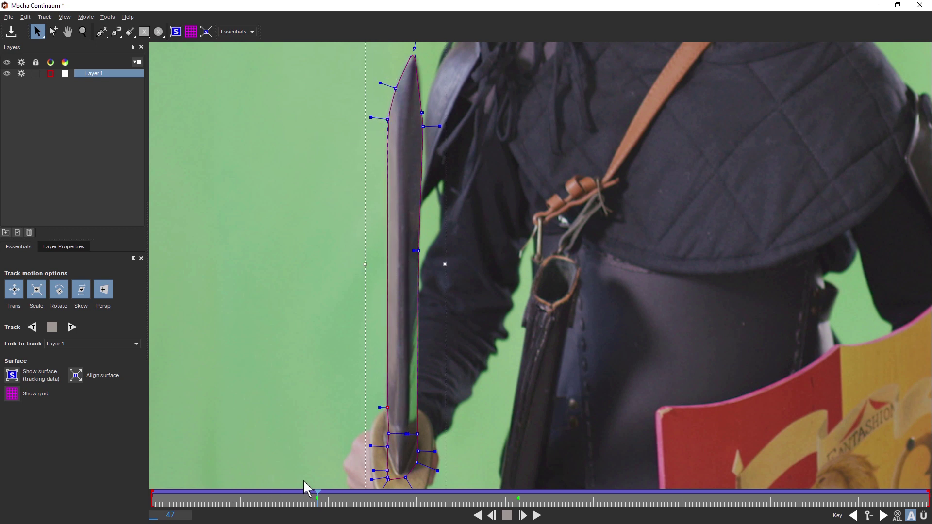
{"action": "left_click", "coordinate": [387, 428]}
Step: At frame 70, move the spline points at the blade's tip and along its arm side onto the blade's edge
{"action": "left_click_drag", "start_coordinate": [318, 496], "coordinate": [397, 500]}
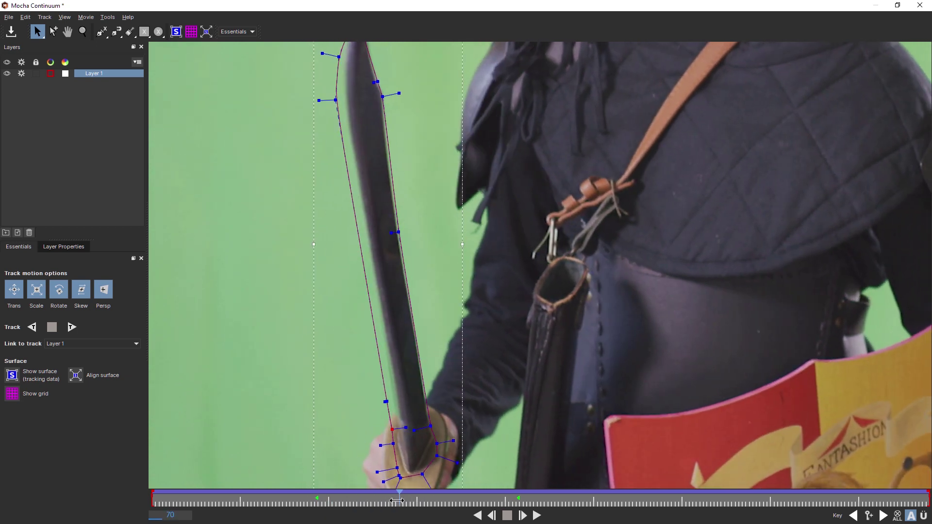
{"action": "key", "text": "x"}
{"action": "left_click_drag", "start_coordinate": [366, 379], "coordinate": [375, 407]}
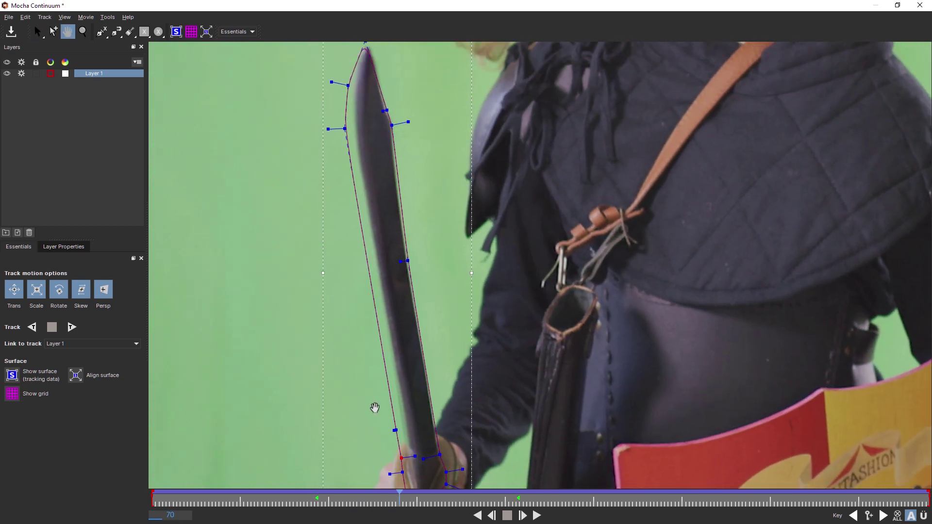
{"action": "left_click_drag", "start_coordinate": [368, 350], "coordinate": [362, 417]}
{"action": "key", "text": "q"}
{"action": "left_click_drag", "start_coordinate": [350, 79], "coordinate": [351, 78]}
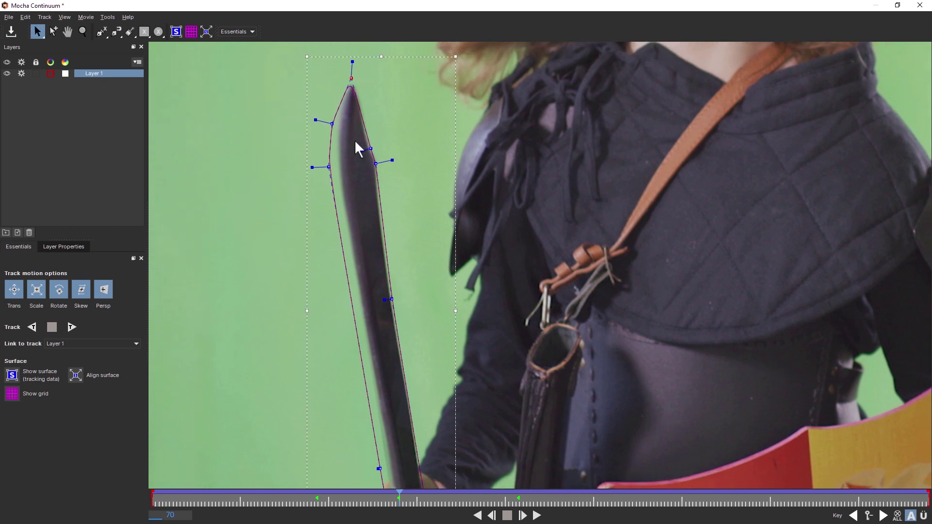
{"action": "left_click_drag", "start_coordinate": [391, 298], "coordinate": [389, 299]}
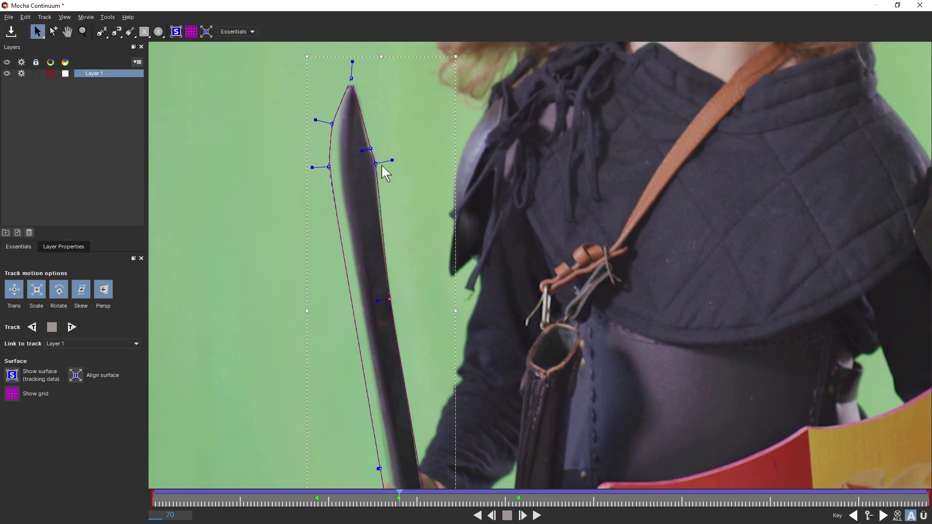
{"action": "left_click_drag", "start_coordinate": [376, 164], "coordinate": [373, 164]}
Step: Distort the whole blade spline at frame 70 by its bounding-box corners until it fits both blade edges from tip to hilt
{"action": "left_click_drag", "start_coordinate": [232, 95], "coordinate": [311, 412]}
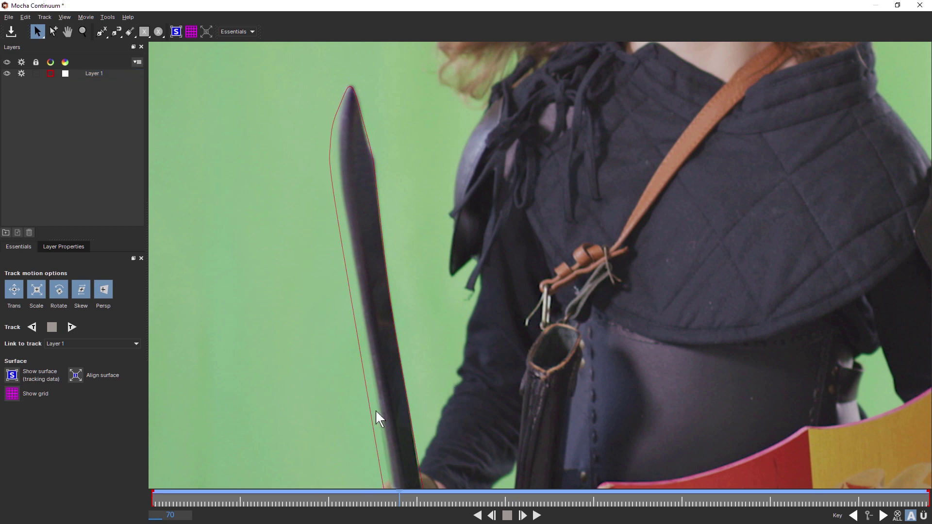
{"action": "left_click", "coordinate": [371, 422]}
{"action": "key", "text": "z"}
{"action": "left_click_drag", "start_coordinate": [519, 331], "coordinate": [520, 413]}
{"action": "key", "text": "x"}
{"action": "left_click_drag", "start_coordinate": [366, 235], "coordinate": [329, 210]}
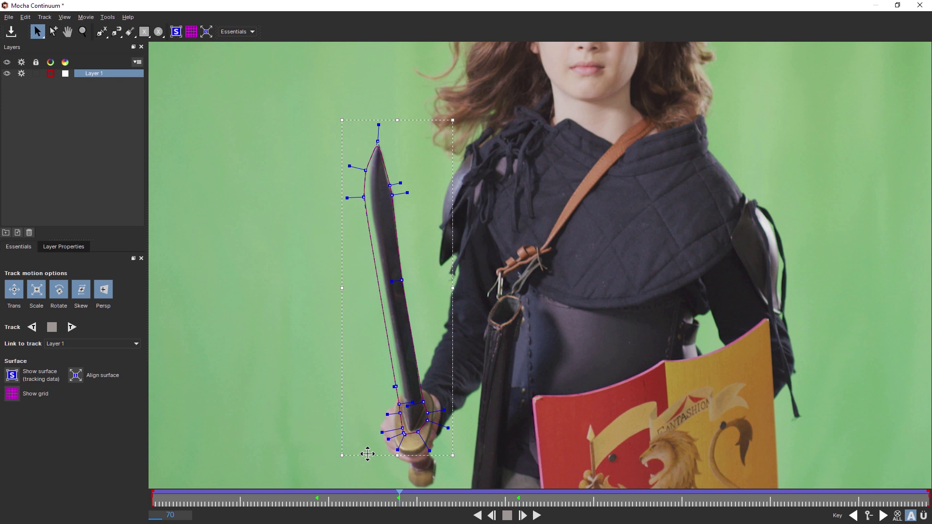
{"action": "mouse_move", "coordinate": [367, 454]}
{"action": "left_mouse_down"}
{"action": "mouse_move", "coordinate": [358, 454]}
{"action": "mouse_move", "coordinate": [389, 454]}
{"action": "mouse_move", "coordinate": [362, 466]}
{"action": "mouse_move", "coordinate": [377, 475]}
{"action": "mouse_move", "coordinate": [344, 454]}
{"action": "mouse_move", "coordinate": [352, 459]}
{"action": "left_mouse_up"}
{"action": "left_click_drag", "start_coordinate": [342, 119], "coordinate": [359, 114]}
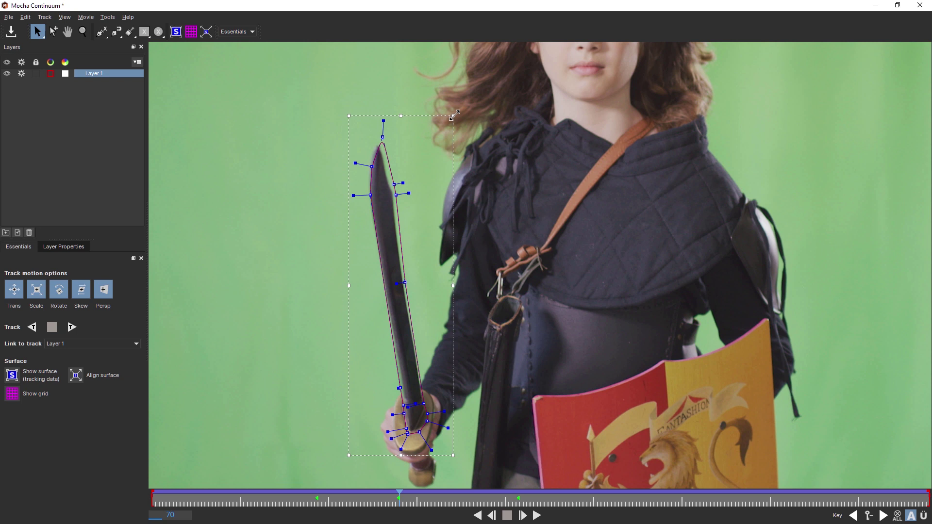
{"action": "left_click_drag", "start_coordinate": [453, 115], "coordinate": [399, 120]}
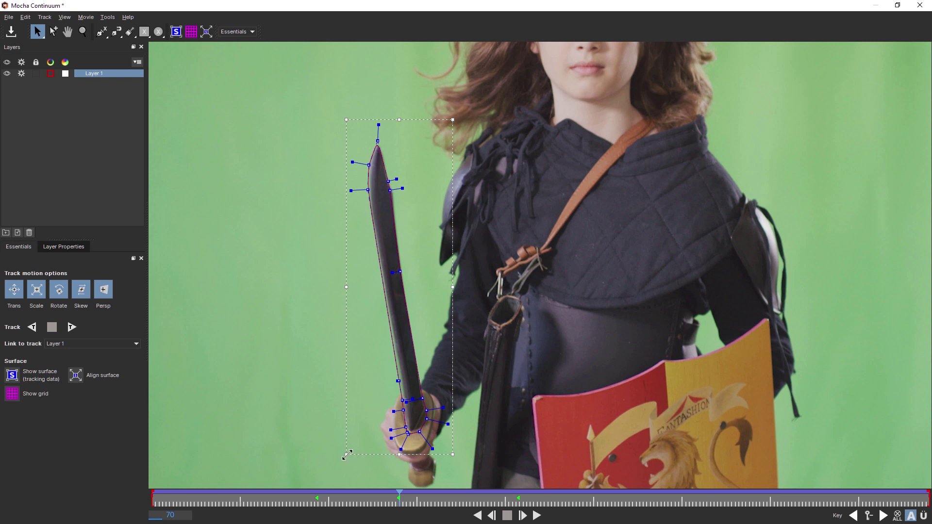
{"action": "left_click_drag", "start_coordinate": [347, 455], "coordinate": [352, 456]}
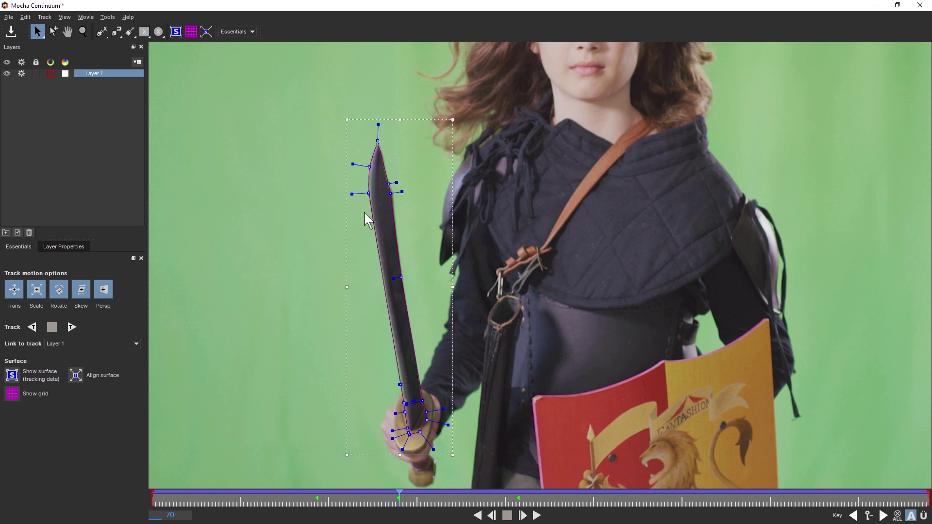
Step: At frame 0, nudge the lower corners of the blade spline's bounding box to fit the blade near the hilt
{"action": "left_click_drag", "start_coordinate": [426, 512], "coordinate": [99, 522]}
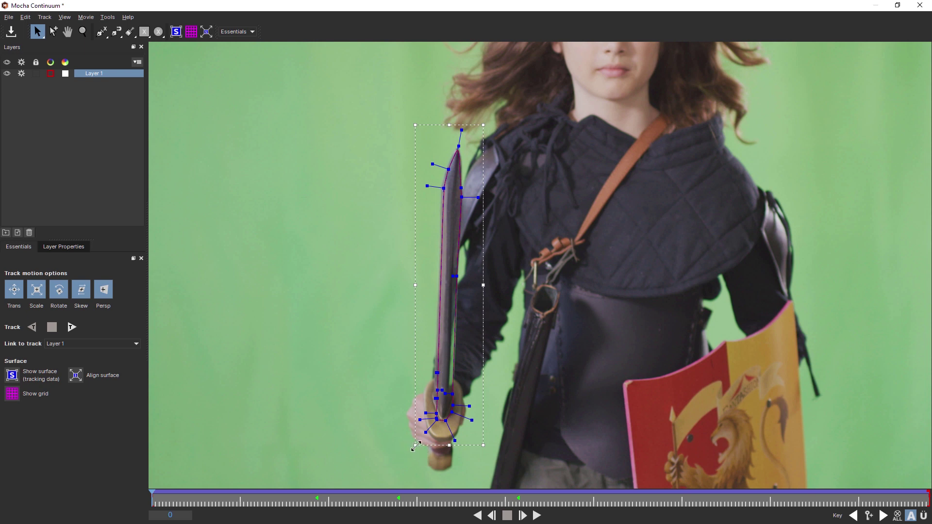
{"action": "left_click_drag", "start_coordinate": [416, 444], "coordinate": [415, 445]}
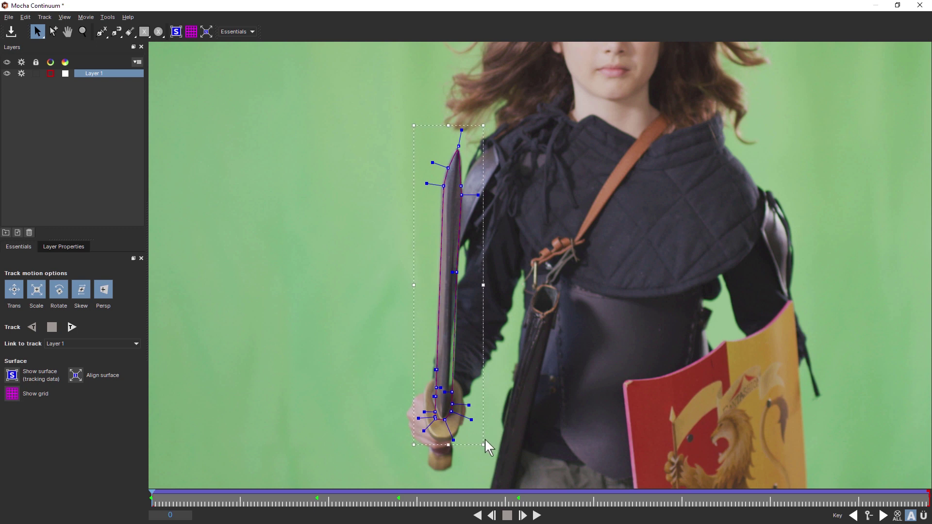
{"action": "left_click_drag", "start_coordinate": [483, 444], "coordinate": [484, 443]}
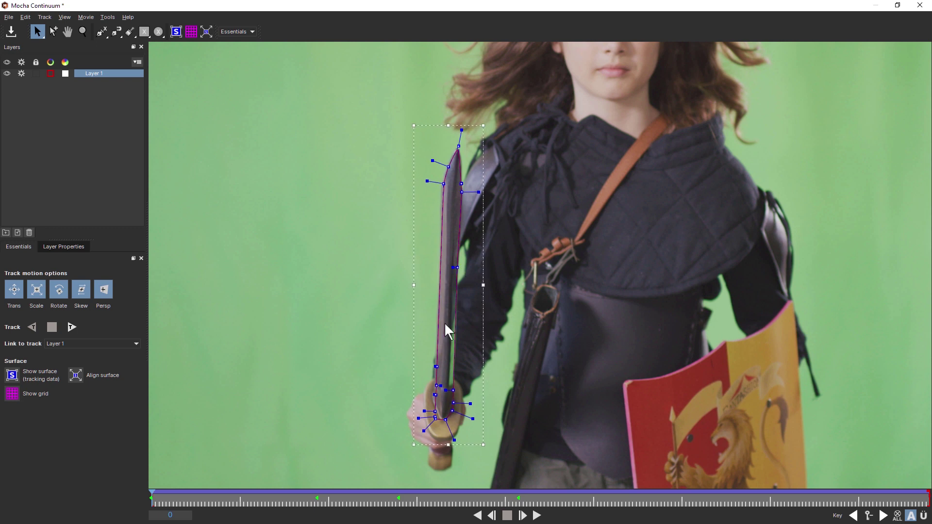
Step: At frame 156, correct the arm-side spline points and shift all the outer-side points together out to the blade's edge
{"action": "left_click_drag", "start_coordinate": [154, 491], "coordinate": [700, 504]}
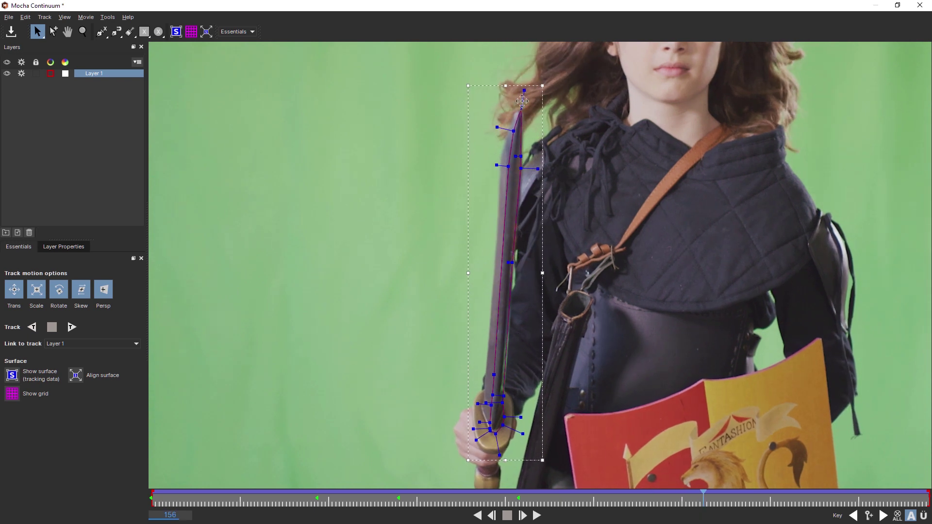
{"action": "left_click_drag", "start_coordinate": [515, 262], "coordinate": [516, 263]}
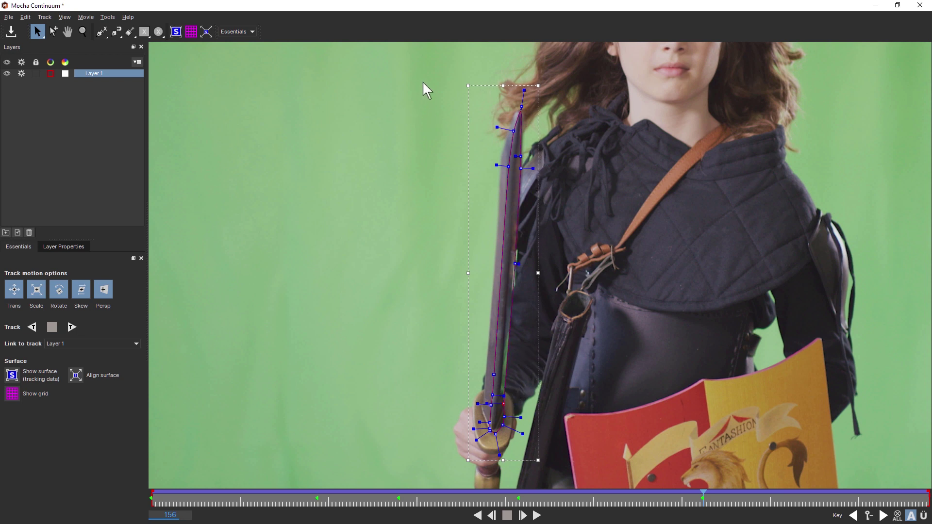
{"action": "left_click_drag", "start_coordinate": [497, 435], "coordinate": [497, 436]}
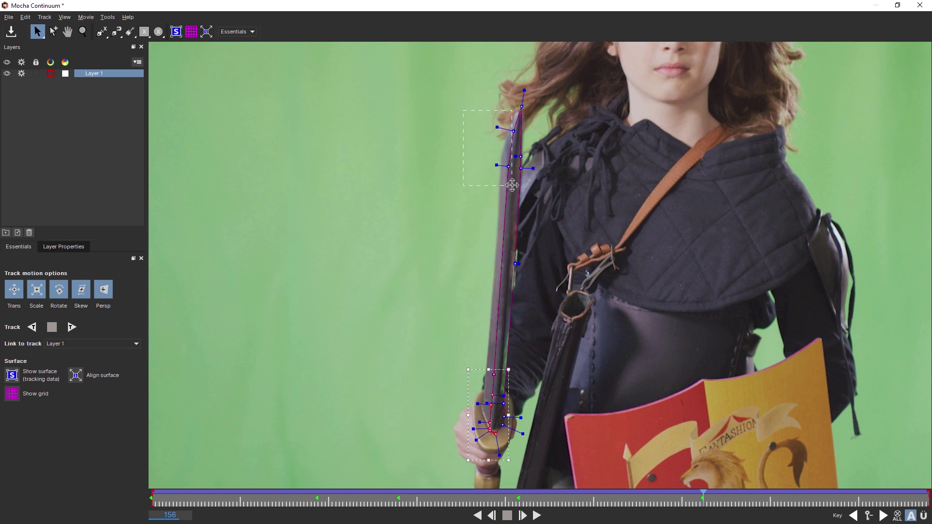
{"action": "left_click_drag", "start_coordinate": [512, 185], "coordinate": [512, 186]}
{"action": "left_click_drag", "start_coordinate": [467, 212], "coordinate": [460, 212]}
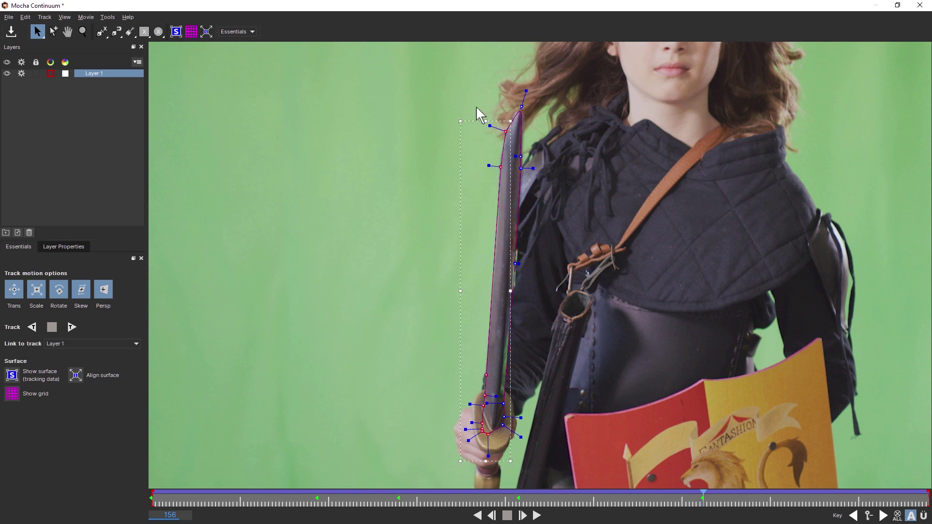
Step: At frame 220, shift the outer-side spline points together to the blade's edge and move the tip point to the blade's tip
{"action": "left_click", "coordinate": [710, 497]}
{"action": "left_click_drag", "start_coordinate": [710, 499], "coordinate": [927, 484]}
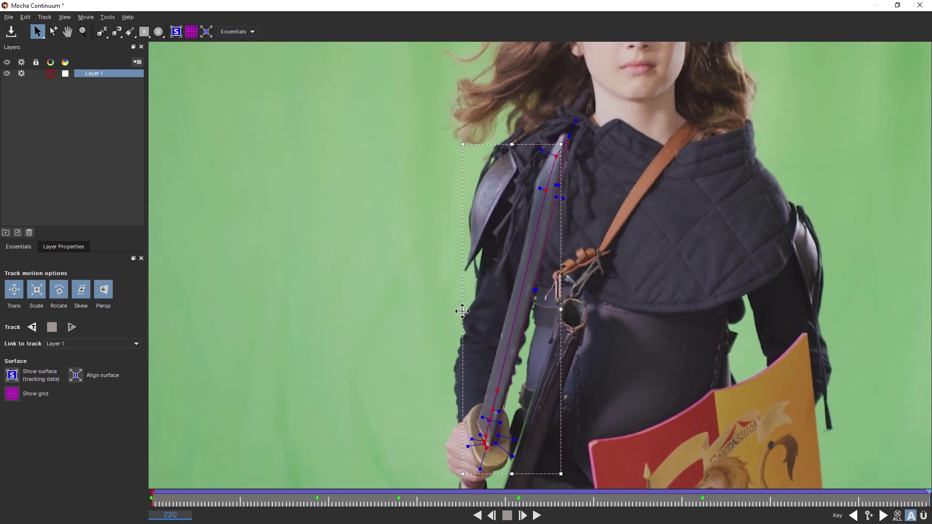
{"action": "left_click_drag", "start_coordinate": [462, 311], "coordinate": [452, 308]}
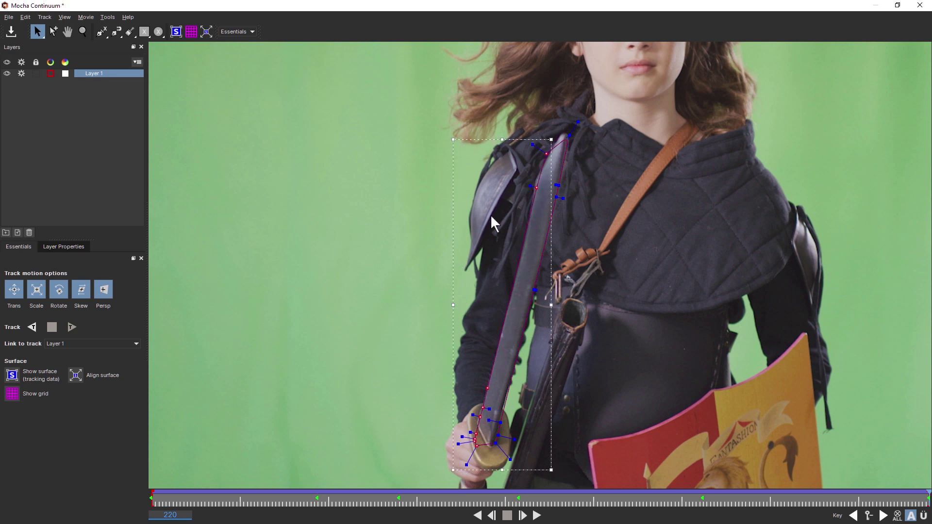
{"action": "left_click_drag", "start_coordinate": [564, 137], "coordinate": [570, 130]}
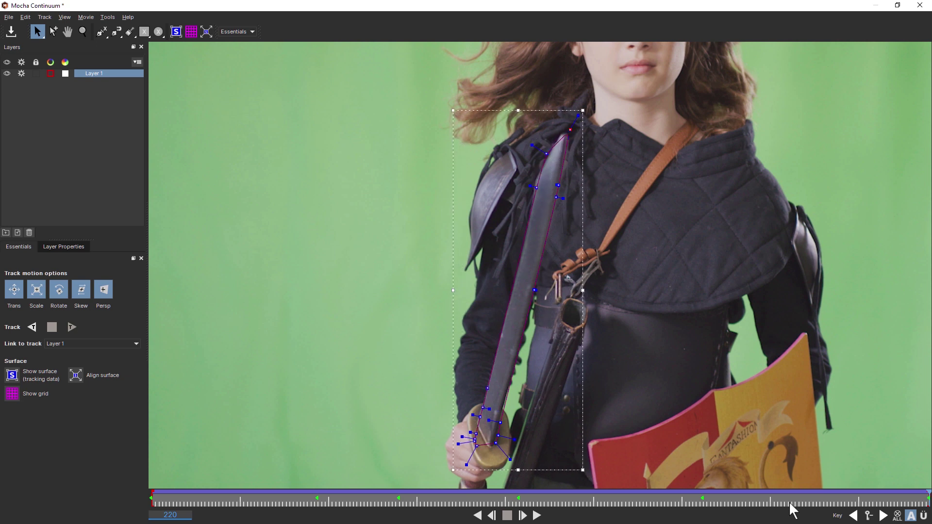
{"action": "mouse_move", "coordinate": [919, 496]}
{"action": "left_mouse_down"}
{"action": "mouse_move", "coordinate": [882, 498]}
{"action": "mouse_move", "coordinate": [930, 497]}
{"action": "left_mouse_up"}
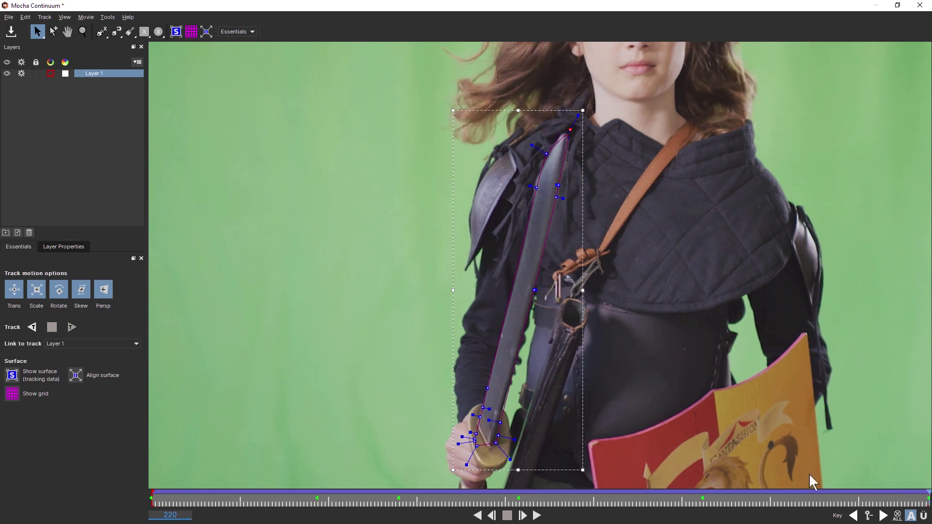
{"action": "left_click", "coordinate": [498, 423]}
Step: At frame 128, move the lower outer-side spline points near the hilt in to the blade's edge
{"action": "left_click_drag", "start_coordinate": [908, 502], "coordinate": [601, 507]}
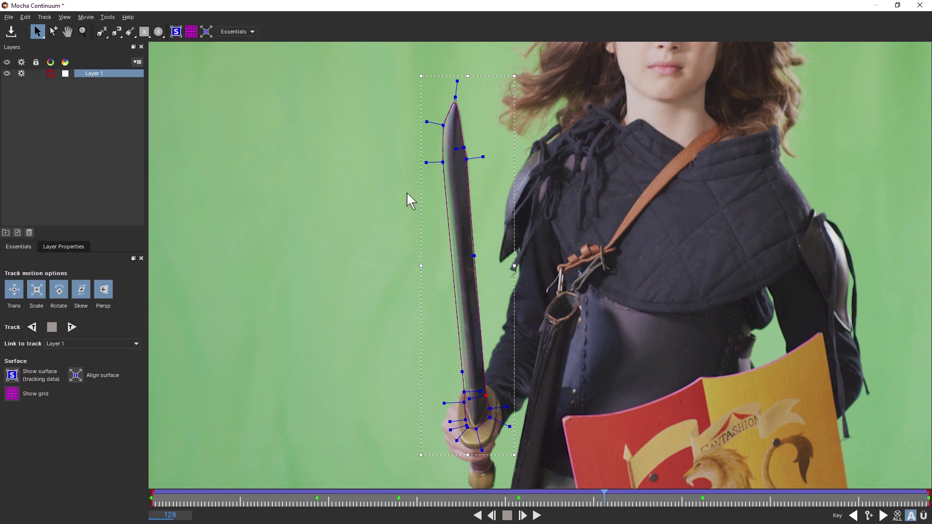
{"action": "mouse_move", "coordinate": [443, 361]}
{"action": "left_mouse_down"}
{"action": "mouse_move", "coordinate": [477, 420]}
{"action": "mouse_move", "coordinate": [477, 446]}
{"action": "left_mouse_up"}
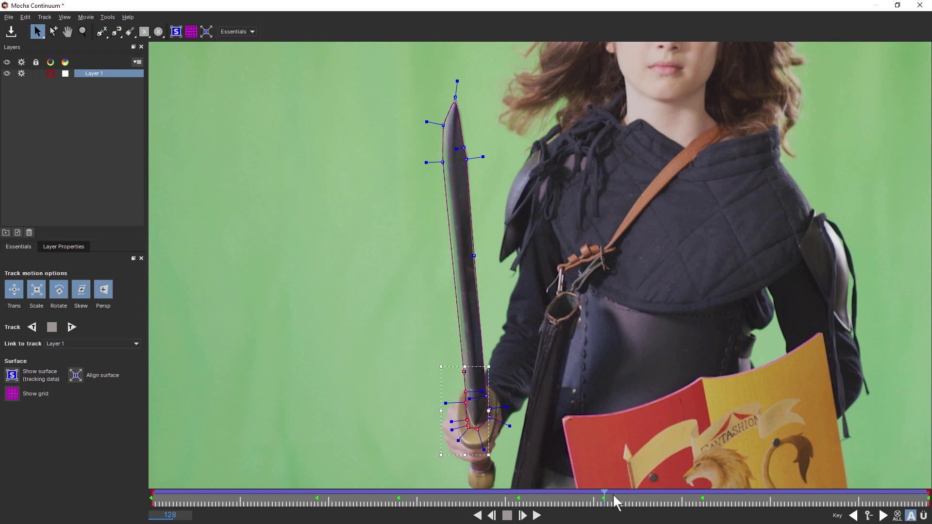
{"action": "left_click_drag", "start_coordinate": [616, 502], "coordinate": [643, 502]}
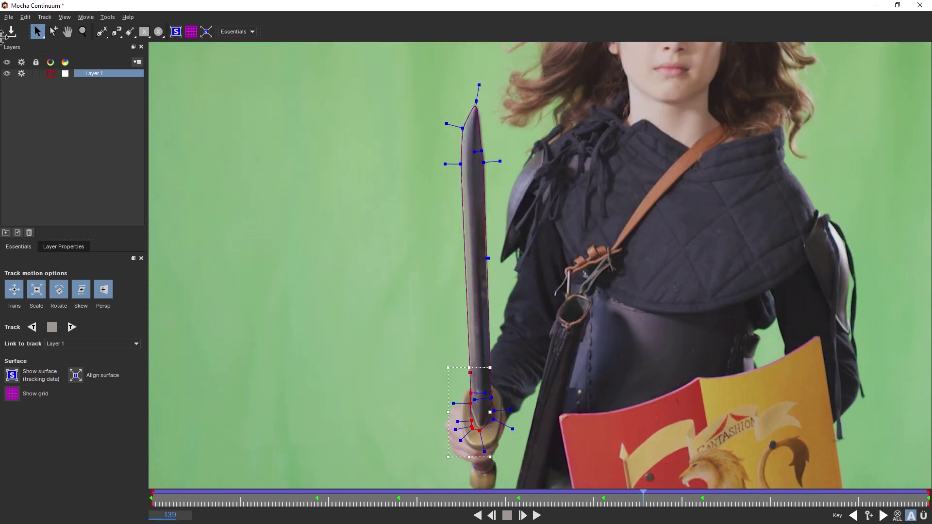
Step: Rename the blade layer as Sword mask and close Mocha to return to the effect in Media Composer
{"action": "double_click", "coordinate": [95, 75]}
{"action": "type", "text": "Sword mask"}
{"action": "key", "text": "Return"}
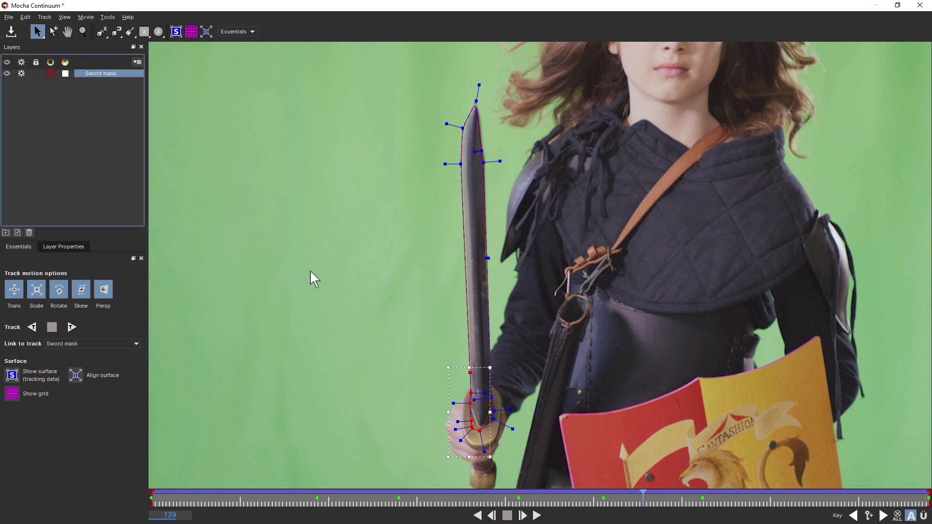
{"action": "left_click", "coordinate": [9, 18]}
{"action": "left_click", "coordinate": [33, 118]}
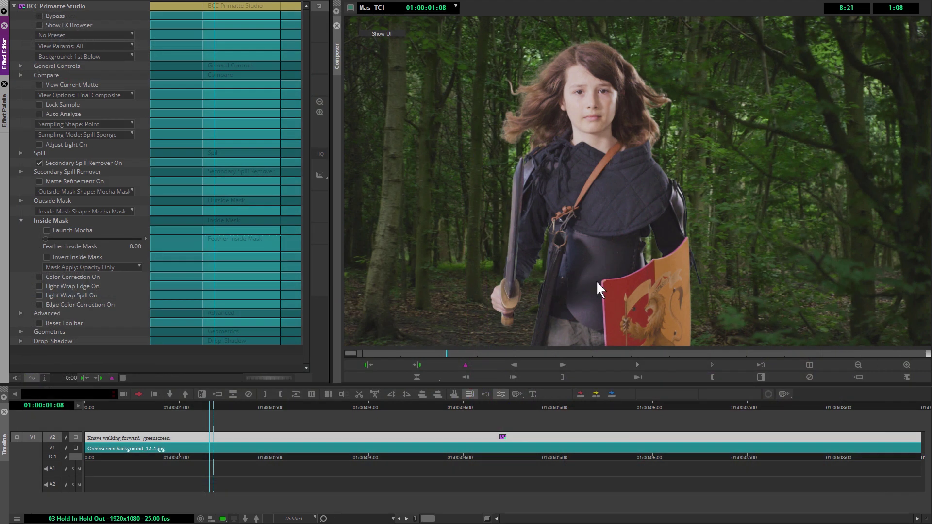
Step: Examine the sword and arm edges at 2X enlargement, comparing the composite with Secondary Spill Remover off and on
{"action": "left_click", "coordinate": [906, 365]}
{"action": "left_click", "coordinate": [906, 365]}
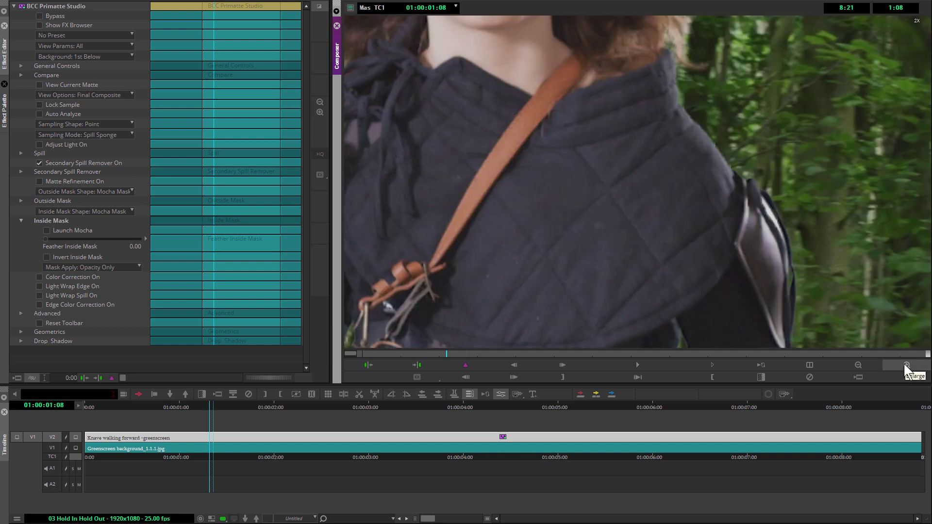
{"action": "left_click_drag", "start_coordinate": [434, 310], "coordinate": [662, 135]}
{"action": "left_click_drag", "start_coordinate": [547, 278], "coordinate": [543, 173]}
{"action": "left_click_drag", "start_coordinate": [621, 95], "coordinate": [604, 213]}
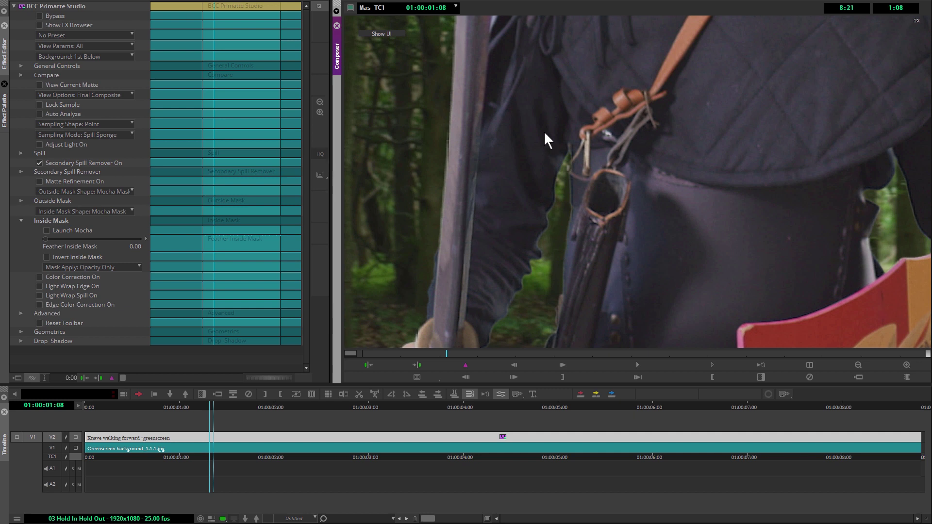
{"action": "left_click", "coordinate": [40, 162]}
{"action": "left_click", "coordinate": [39, 162]}
{"action": "left_click", "coordinate": [38, 164]}
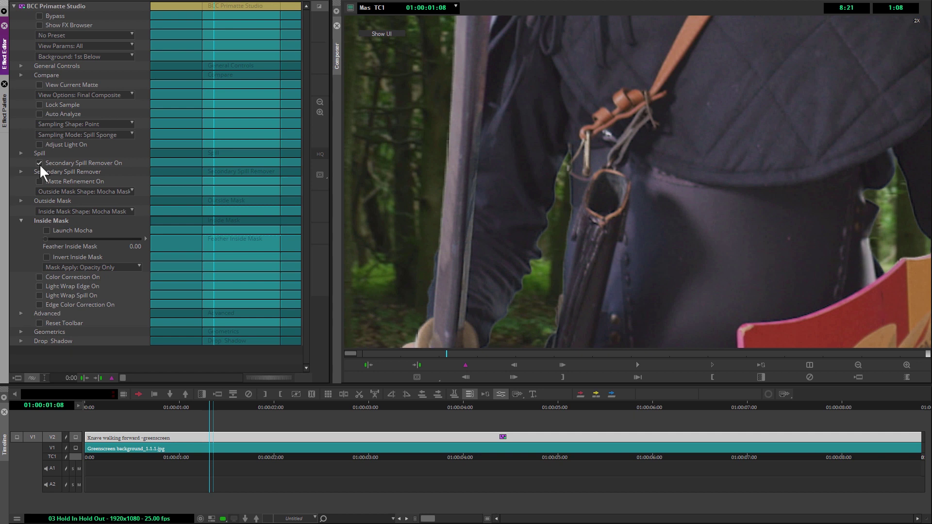
{"action": "left_click", "coordinate": [38, 163]}
{"action": "left_click", "coordinate": [38, 163]}
{"action": "left_click", "coordinate": [38, 163]}
{"action": "left_click", "coordinate": [37, 163]}
Step: Play the keyed composite in a loop with the whole frame in view
{"action": "left_click", "coordinate": [855, 366]}
{"action": "left_click", "coordinate": [855, 366]}
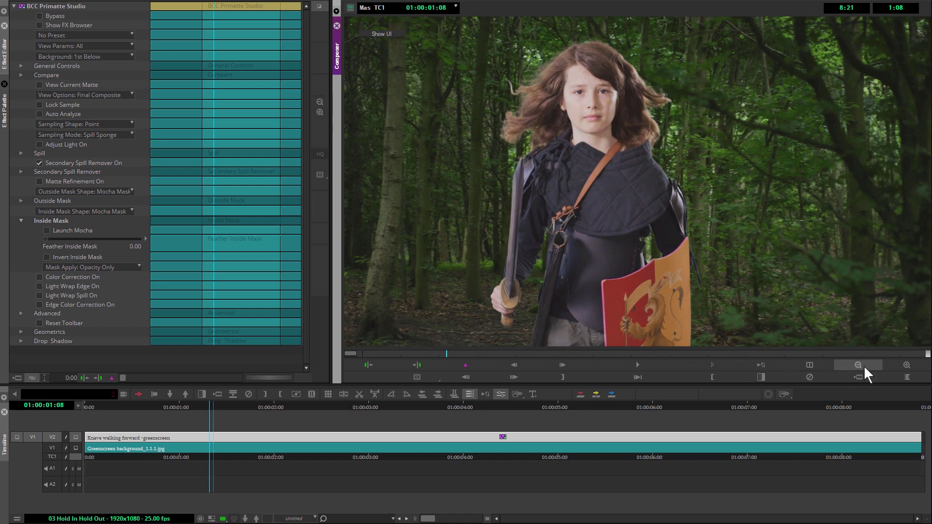
{"action": "left_click", "coordinate": [772, 368]}
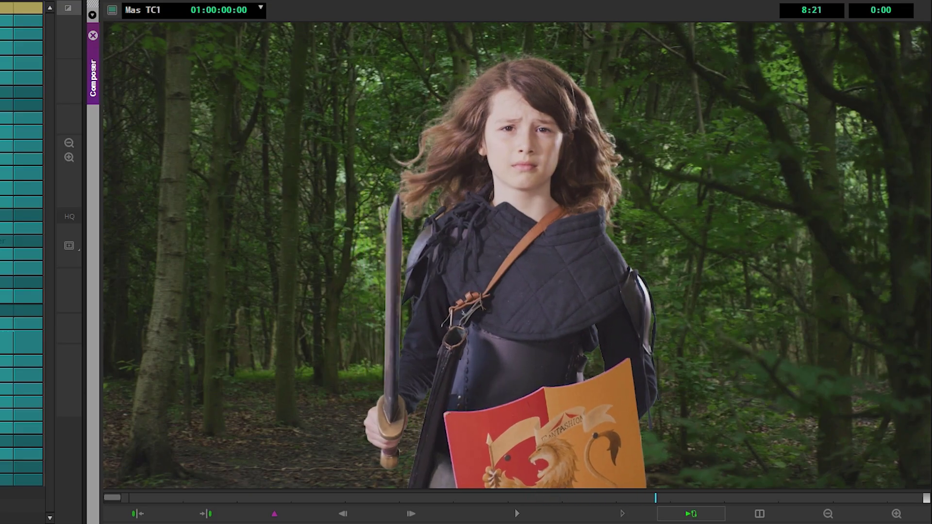